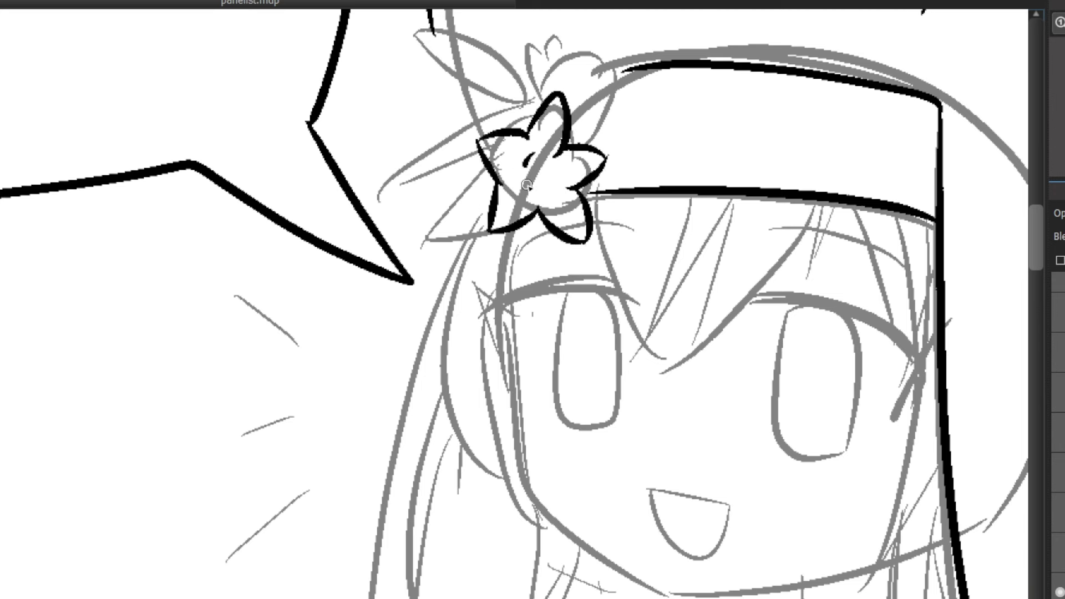
Ink the second flower and the pointed leaves of the ornament on the left end of the girl's headband
mouse_move(543, 70)
left_mouse_down()
mouse_move(551, 25)
mouse_move(556, 97)
mouse_move(582, 104)
mouse_move(429, 30)
mouse_move(389, 40)
mouse_move(415, 72)
mouse_move(489, 108)
mouse_move(522, 101)
mouse_move(439, 84)
left_mouse_up()
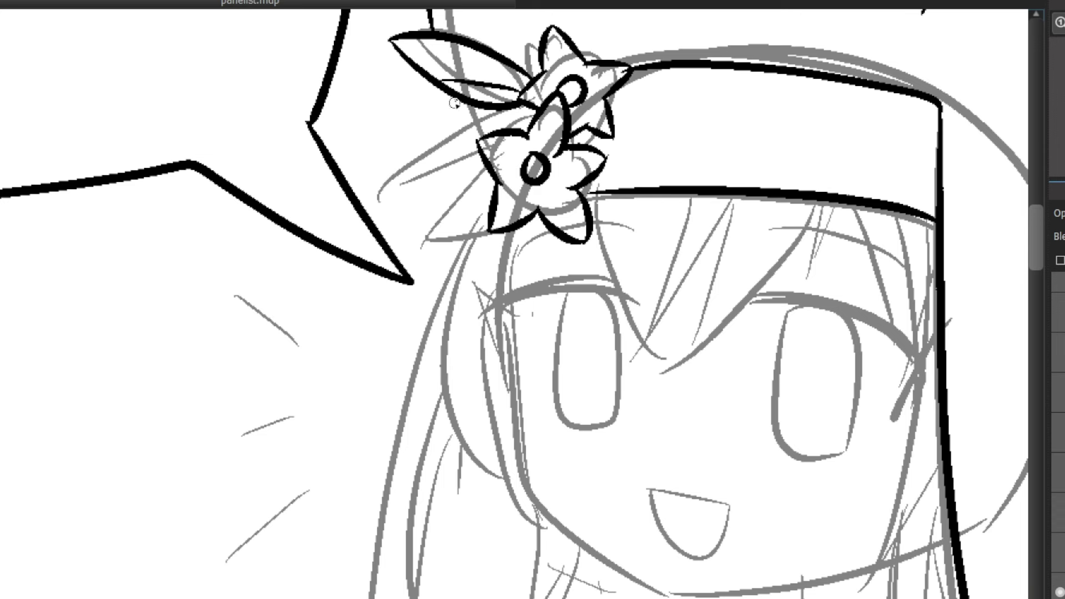
key("ctrl+z")
left_click_drag(522, 92, 456, 70)
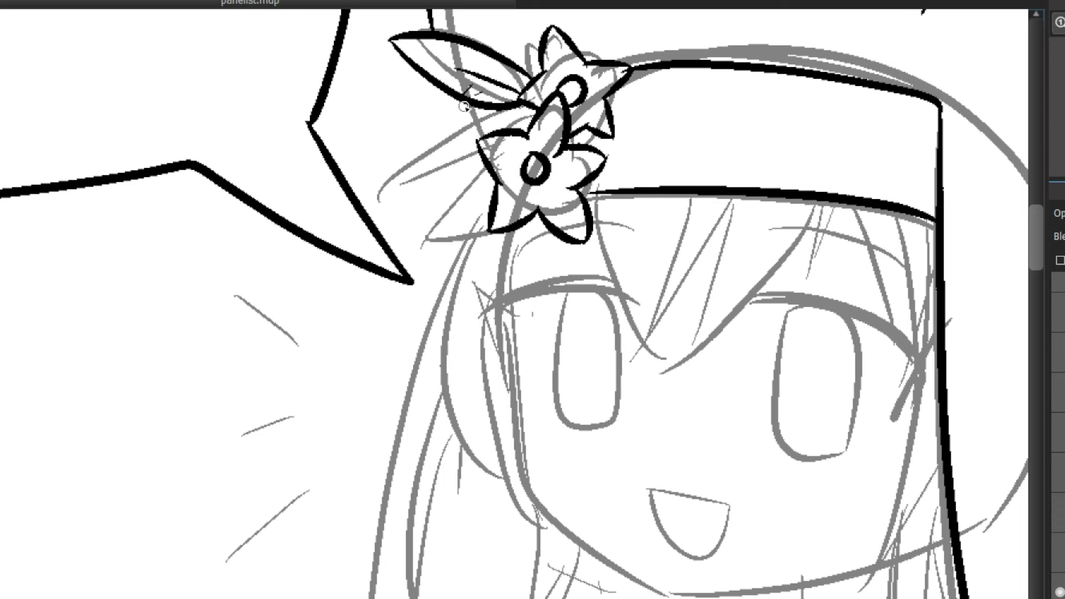
mouse_move(477, 111)
left_mouse_down()
mouse_move(452, 174)
mouse_move(494, 175)
mouse_move(415, 255)
mouse_move(496, 227)
left_mouse_up()
key("ctrl+minus")
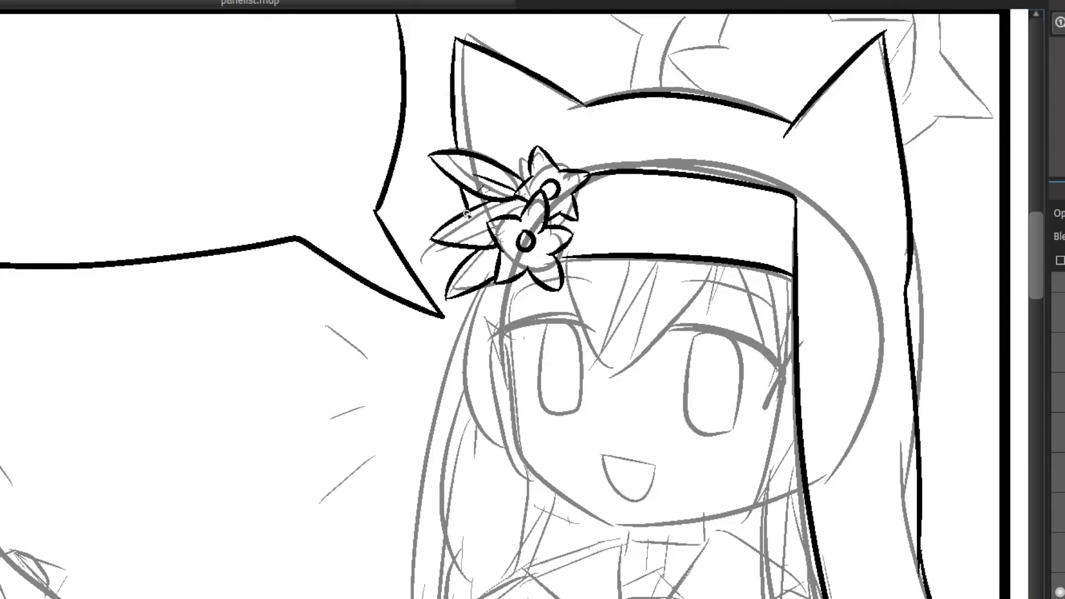
Ink the girl's pointed bangs below the headband and the jagged locks along the right side of her face
key("ctrl+plus")
mouse_move(599, 199)
left_mouse_down()
mouse_move(603, 243)
mouse_move(694, 374)
left_mouse_up()
mouse_move(672, 327)
left_mouse_down()
mouse_move(693, 372)
mouse_move(689, 417)
mouse_move(792, 236)
left_mouse_up()
mouse_move(781, 284)
left_mouse_down()
mouse_move(826, 213)
mouse_move(835, 320)
left_mouse_up()
left_click_drag(835, 321, 875, 222)
left_click_drag(894, 180, 850, 322)
left_click_drag(851, 321, 935, 192)
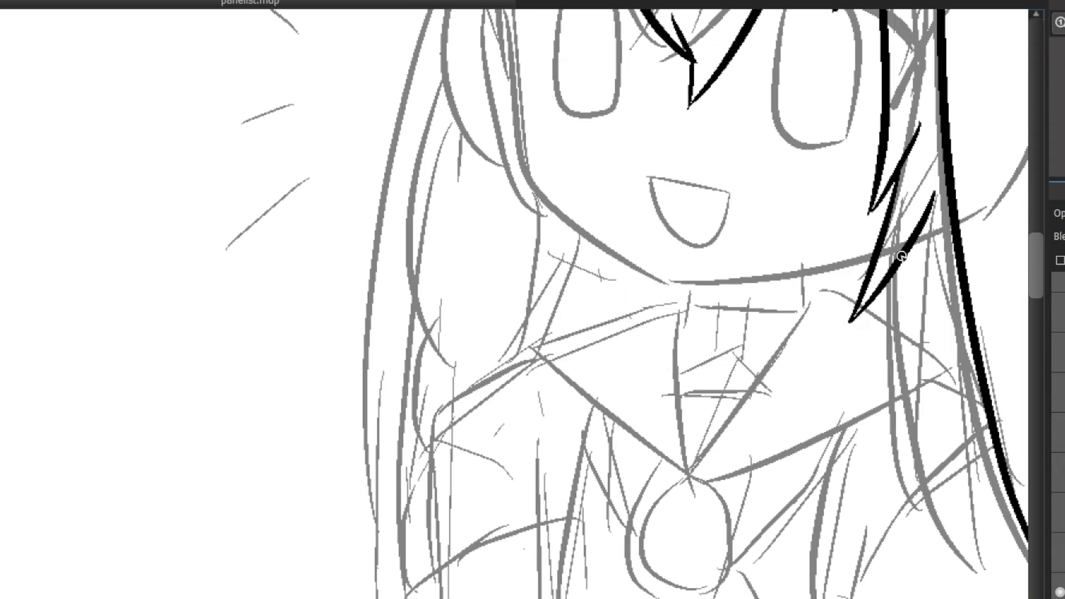
Ink the long curved lock falling over the right side of the collar, ending in a split pointed tip
mouse_move(894, 272)
left_mouse_down()
mouse_move(885, 458)
mouse_move(965, 576)
mouse_move(993, 584)
left_mouse_up()
mouse_move(957, 500)
left_mouse_down()
mouse_move(990, 577)
mouse_move(971, 598)
mouse_move(974, 581)
left_mouse_up()
key("ctrl+Down")
scroll(815, 524, "up", 2)
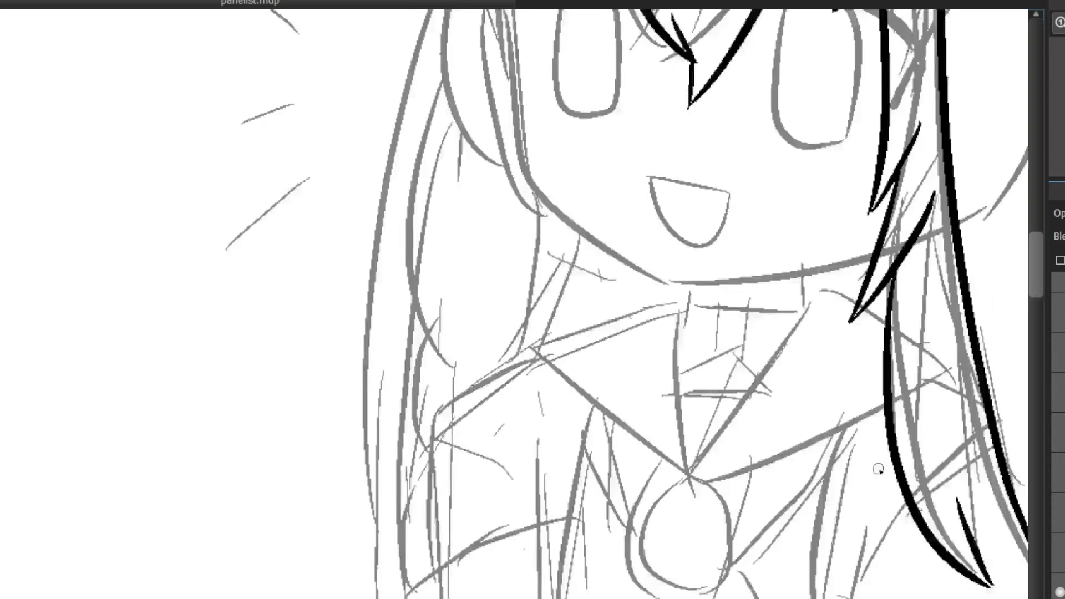
left_click_drag(1037, 283, 1042, 253)
Ink the pointed locks framing the left side of the face beneath the flower ornament
key("ctrl+Up")
mouse_move(555, 70)
left_mouse_down()
mouse_move(522, 176)
mouse_move(558, 392)
mouse_move(591, 438)
left_mouse_up()
left_click_drag(509, 309, 576, 424)
left_click_drag(478, 75, 431, 327)
mouse_move(479, 261)
left_mouse_down()
mouse_move(433, 325)
mouse_move(508, 540)
mouse_move(607, 598)
left_mouse_up()
key("ctrl+z")
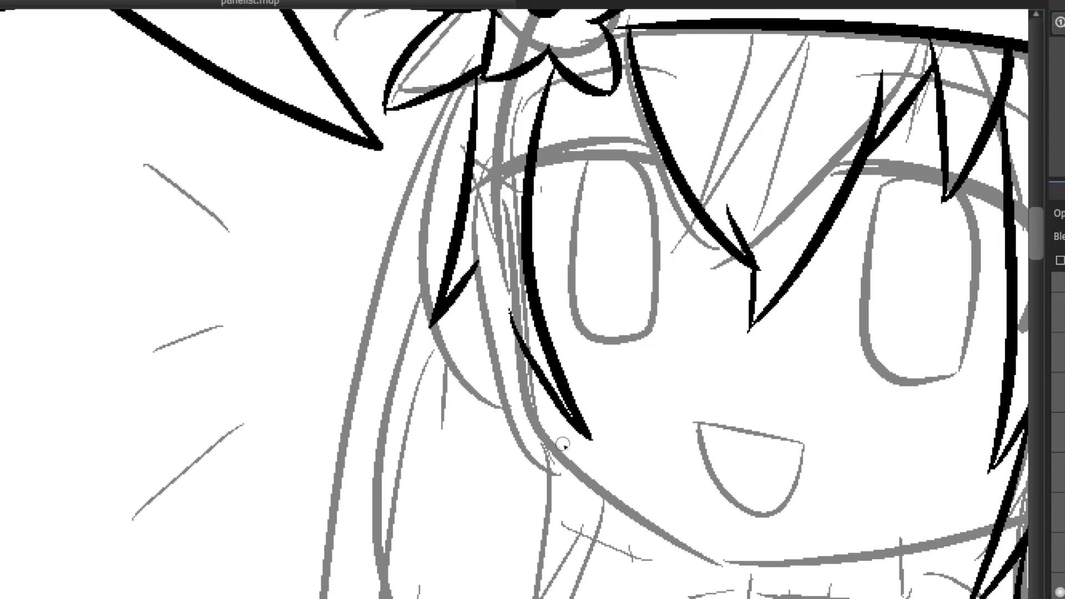
Ink the outer left hair strand with its downward curve and the lower pointed lock beside the left cheek
left_click_drag(465, 93, 376, 327)
key("ctrl+z")
mouse_move(377, 326)
left_mouse_down()
mouse_move(409, 296)
mouse_move(375, 461)
mouse_move(404, 591)
left_mouse_up()
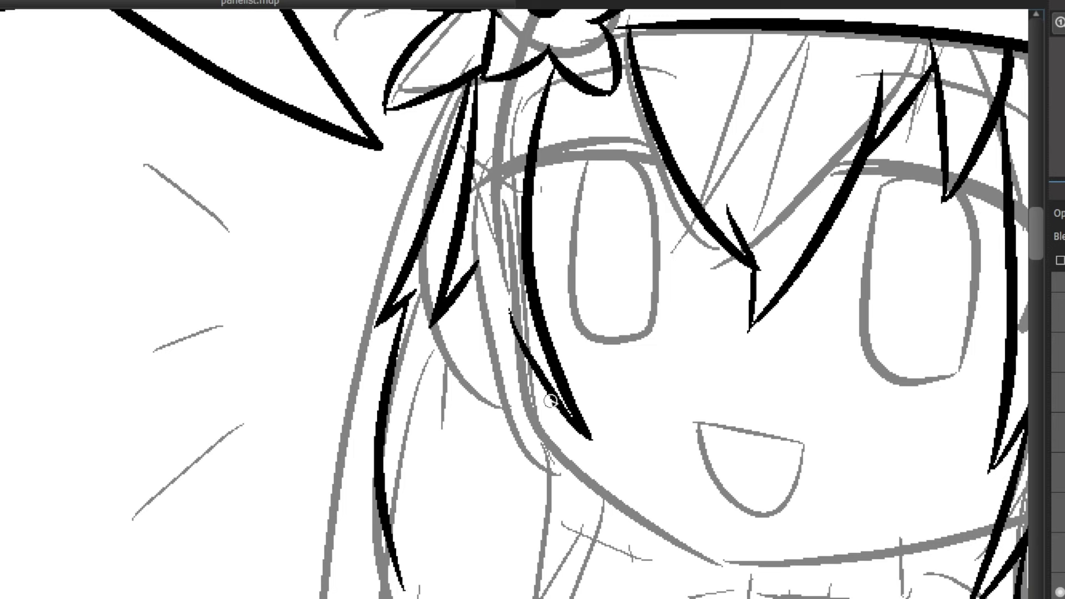
mouse_move(552, 391)
left_mouse_down()
mouse_move(592, 527)
mouse_move(511, 447)
mouse_move(489, 345)
left_mouse_up()
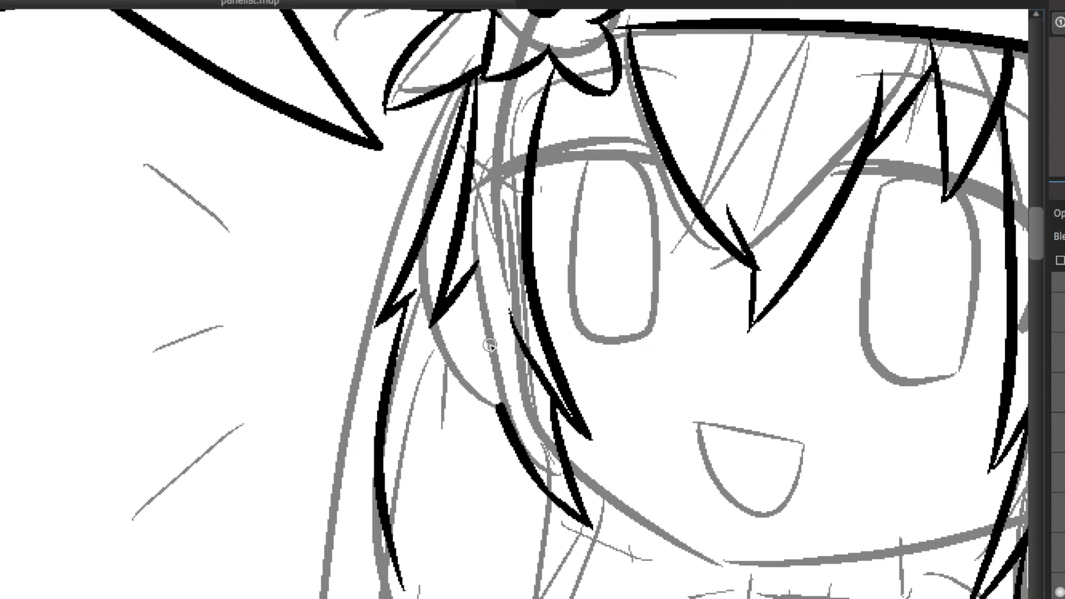
Ink the jawline as a smooth curve from the left cheek lock around the chin to the right-hand locks
left_click_drag(571, 474, 694, 570)
key("ctrl+z")
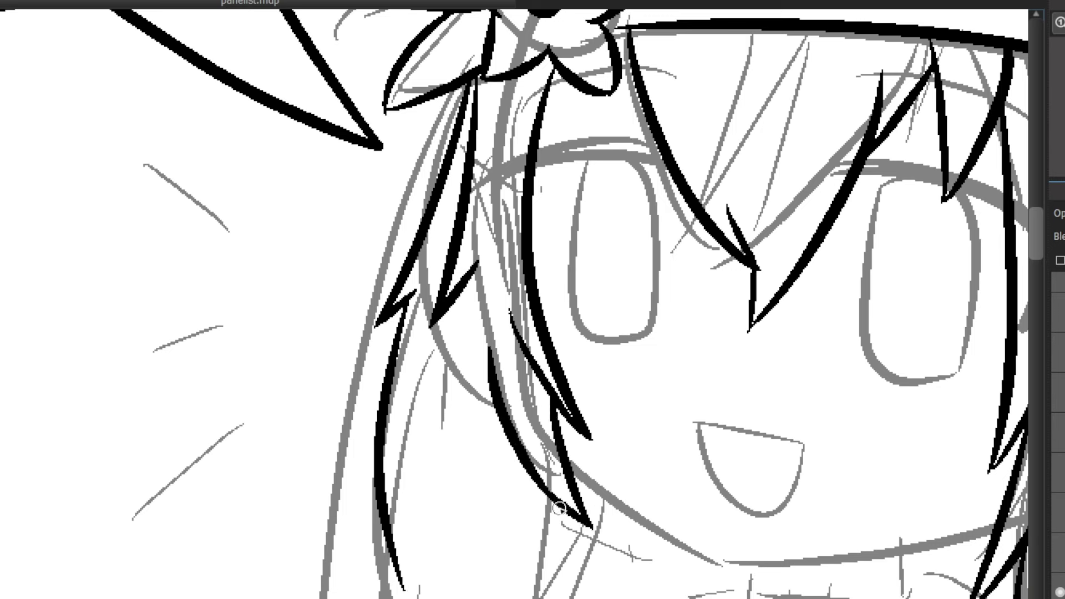
mouse_move(572, 475)
left_mouse_down()
mouse_move(729, 565)
mouse_move(840, 566)
mouse_move(994, 531)
left_mouse_up()
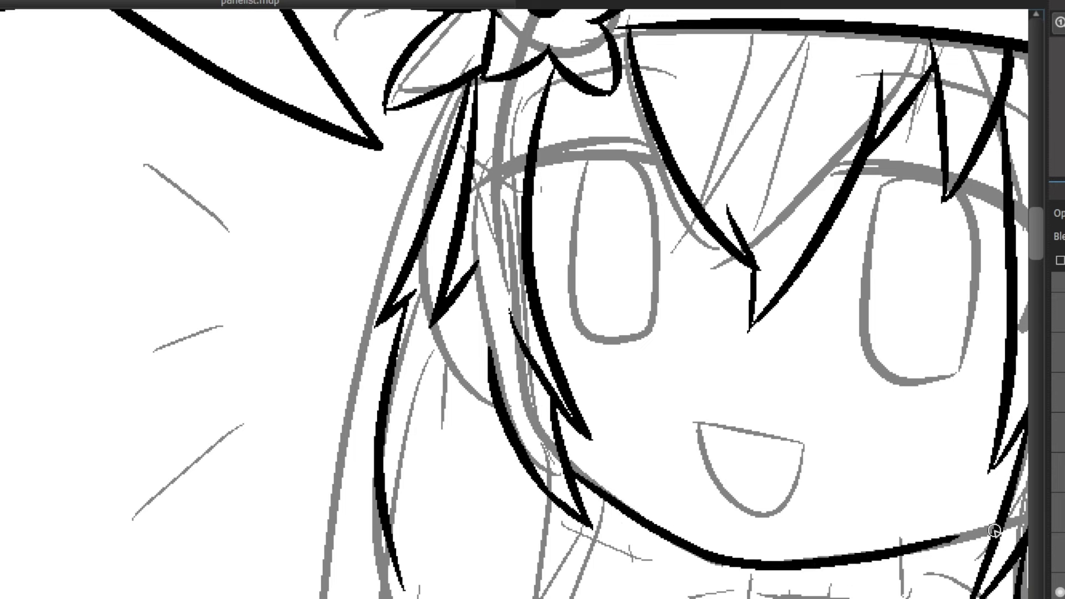
key("ctrl+z")
left_click_drag(932, 544, 991, 526)
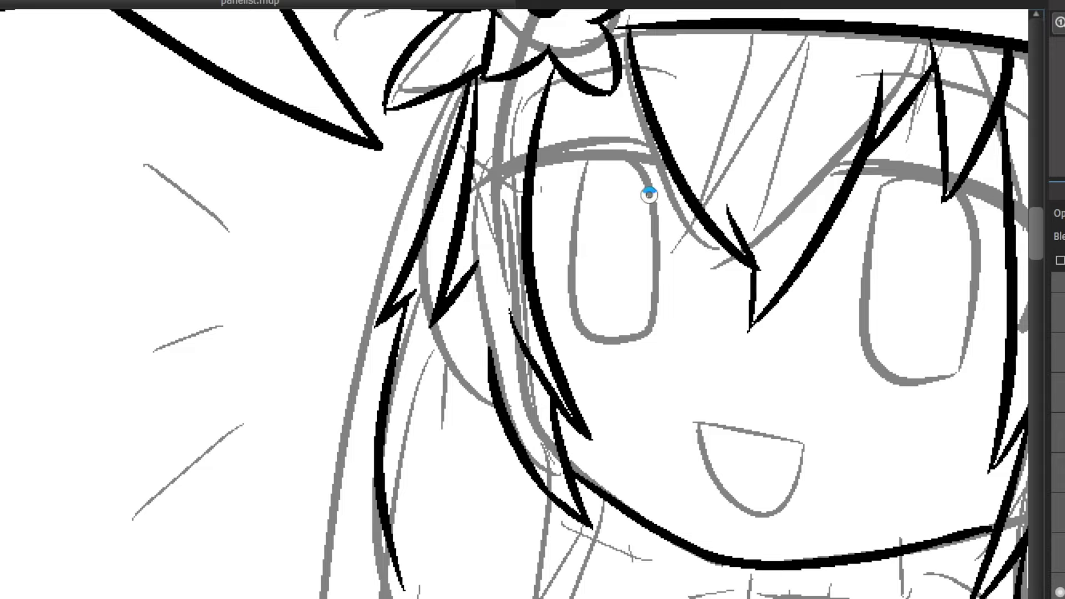
Ink the short neck sides and the neckband line directly beneath the chin
scroll(649, 195, "down", 2)
scroll(940, 345, "up", 1)
left_click_drag(1037, 250, 1037, 268)
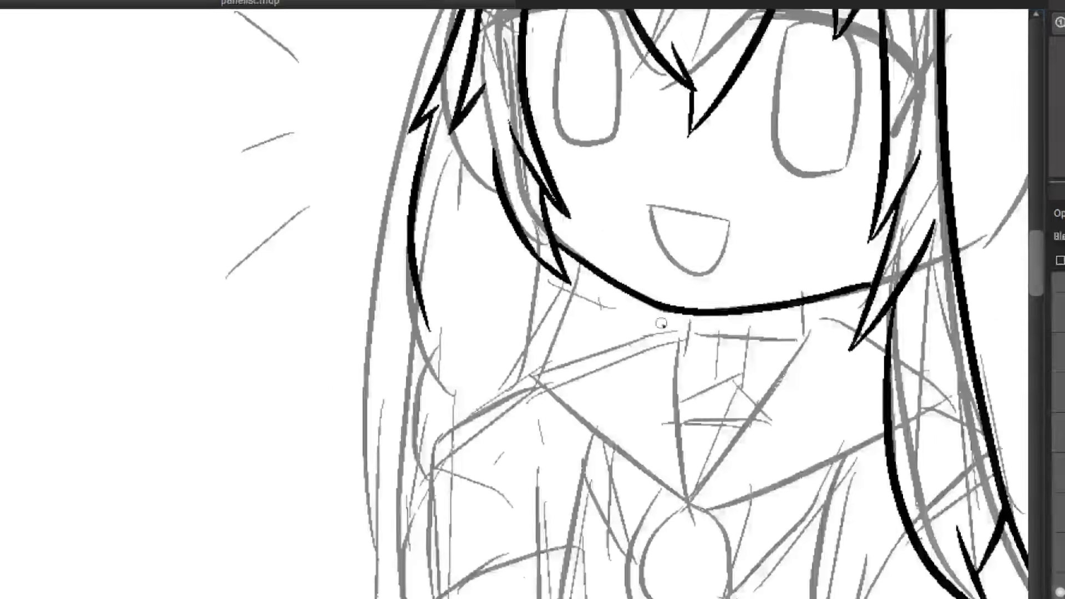
key("ctrl+z")
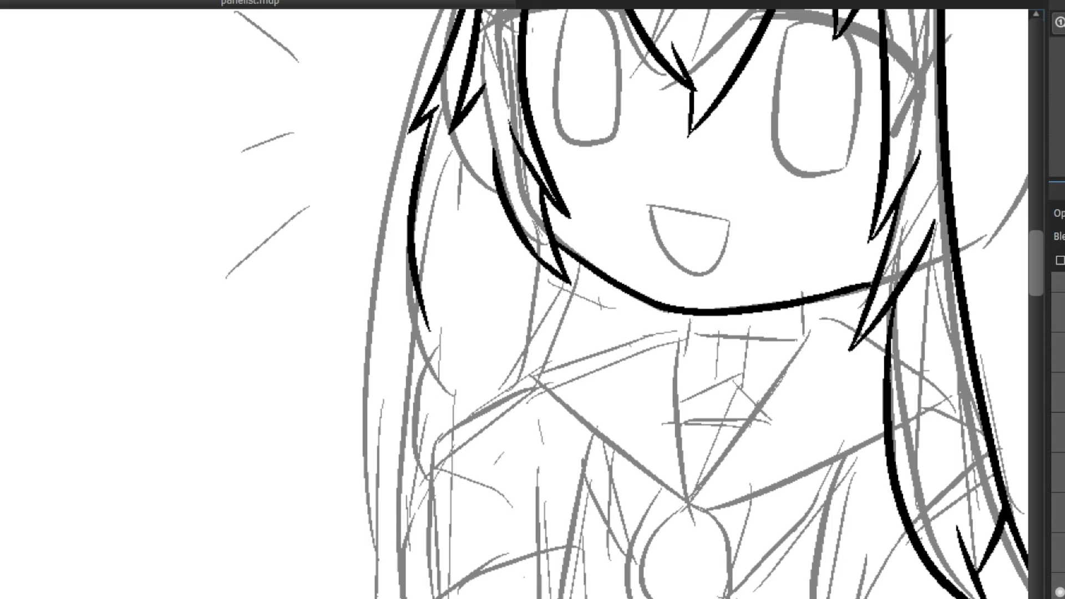
left_click_drag(687, 315, 799, 319)
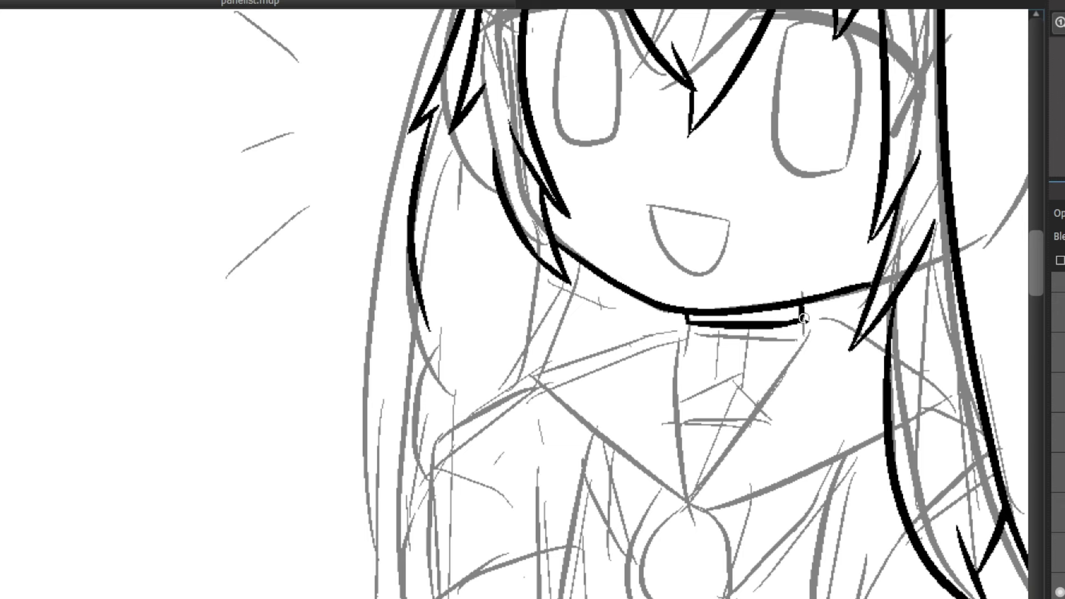
Ink the wide sailor collar with its V-shaped opening meeting in a point above the brooch
left_click_drag(805, 341, 753, 424)
key("ctrl+z")
left_click_drag(807, 339, 712, 473)
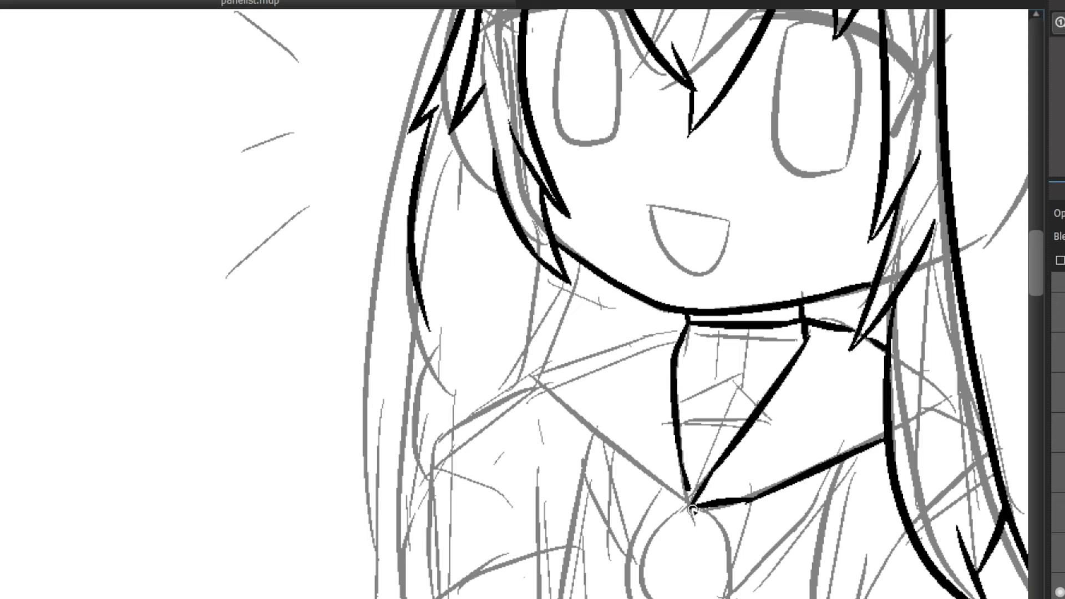
left_click_drag(691, 507, 538, 388)
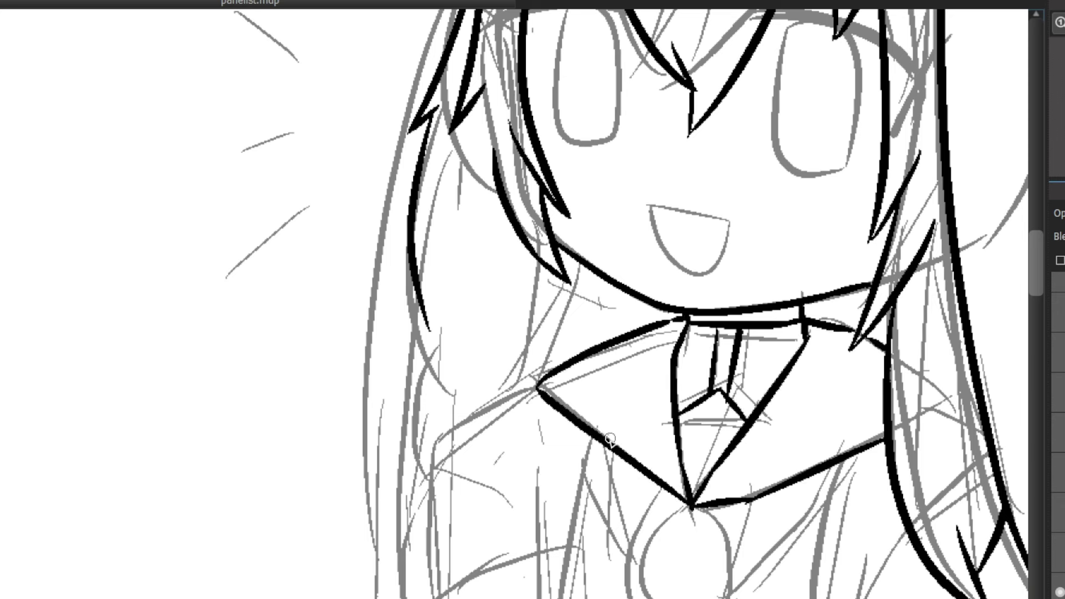
Ink the round brooch under the collar point and the neckerchief edges on both sides of it
left_click_drag(609, 437, 636, 535)
key("ctrl+z")
left_click_drag(611, 452, 634, 548)
mouse_move(690, 507)
left_mouse_down()
mouse_move(640, 550)
mouse_move(638, 598)
left_mouse_up()
left_click_drag(740, 598, 693, 505)
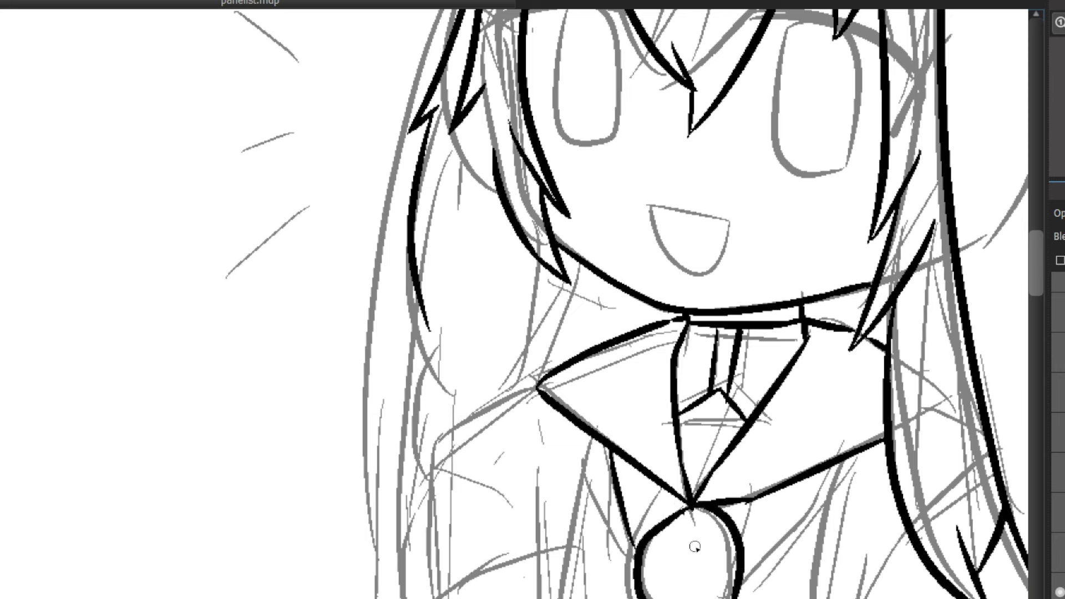
left_click_drag(743, 572, 803, 497)
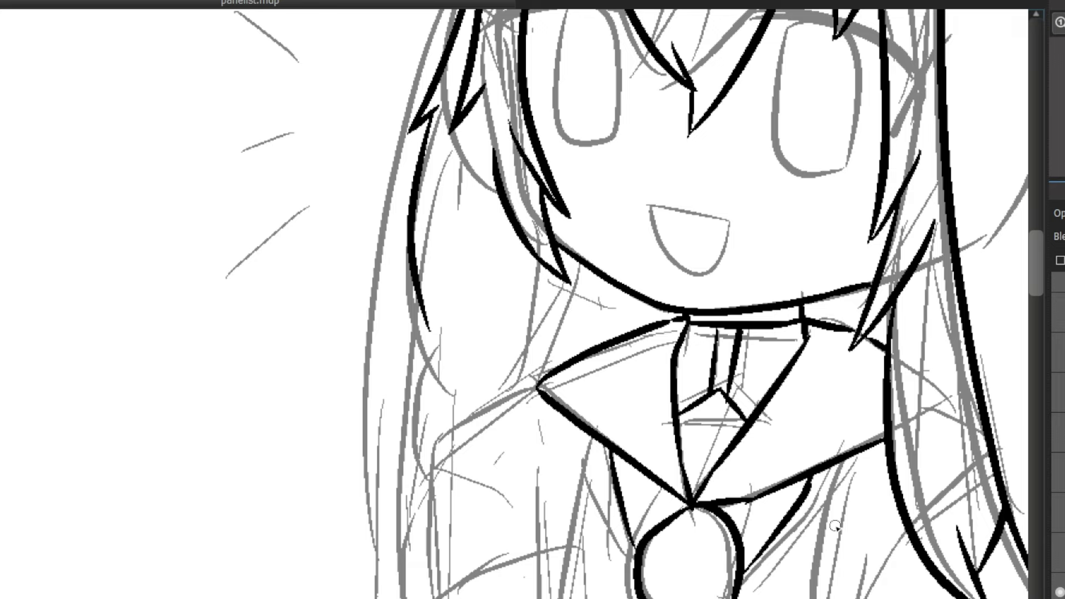
Examine the inked girl within the whole panel and compare her outfit with the color reference picture
key("ctrl+minus")
scroll(848, 230, "down", 1)
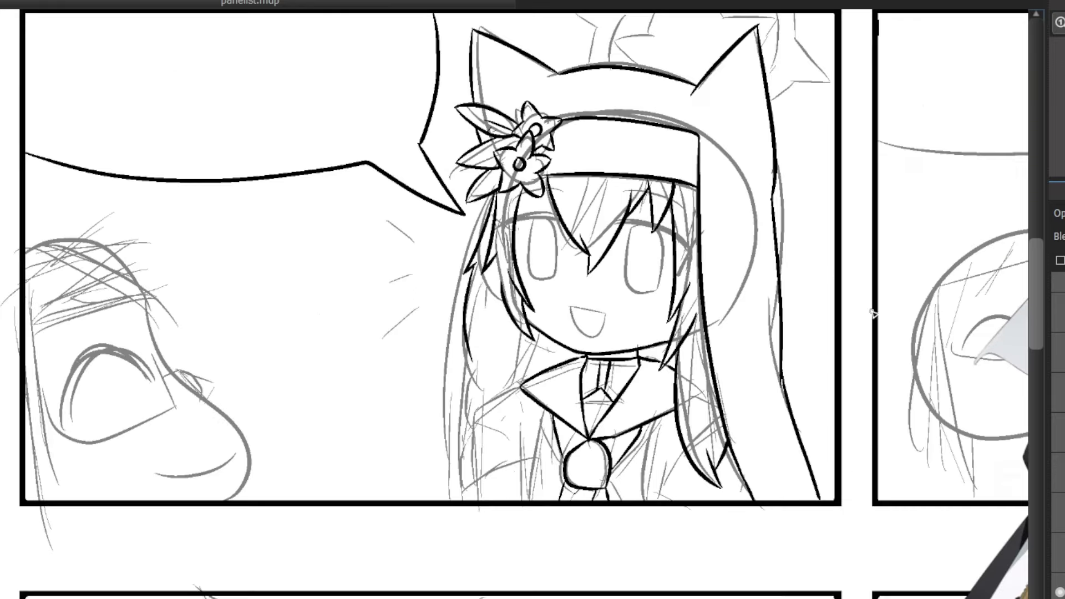
scroll(1037, 335, "down", 2)
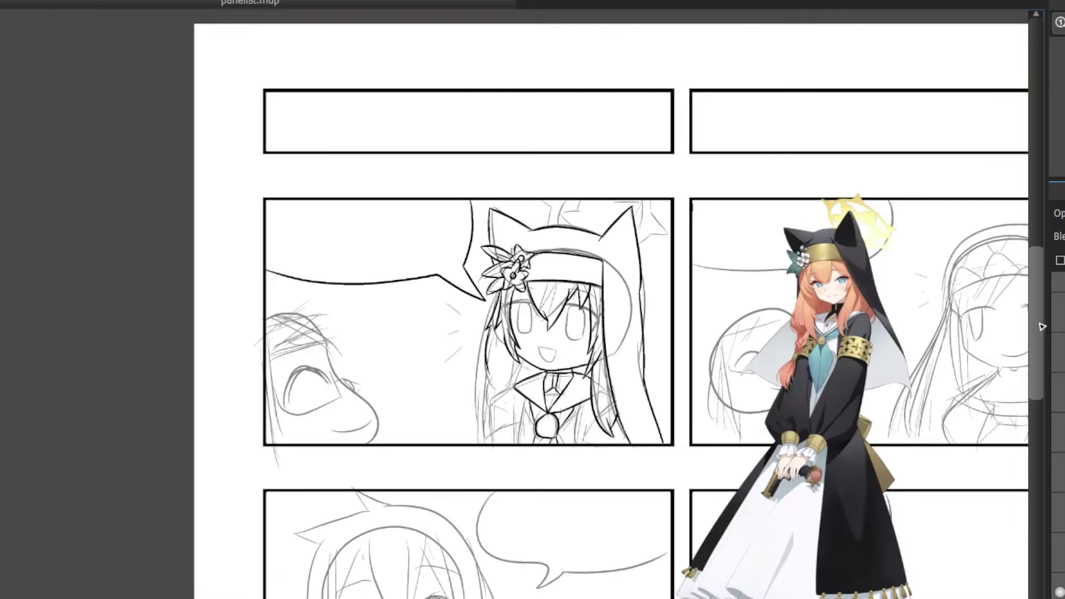
left_click_drag(1042, 327, 1022, 314)
key("ctrl+minus")
scroll(1034, 361, "up", 4)
scroll(1031, 339, "down", 1)
scroll(1021, 421, "down", 1)
scroll(1022, 491, "up", 2)
key("ctrl+plus")
key("ctrl+plus")
key("ctrl+plus")
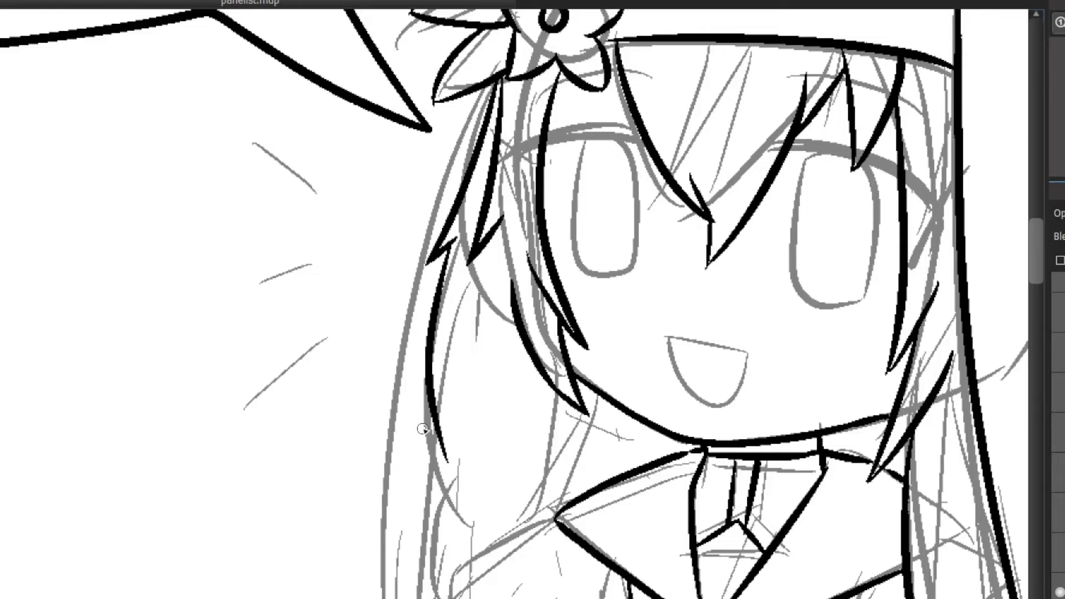
scroll(525, 554, "down", 3)
scroll(542, 547, "up", 3)
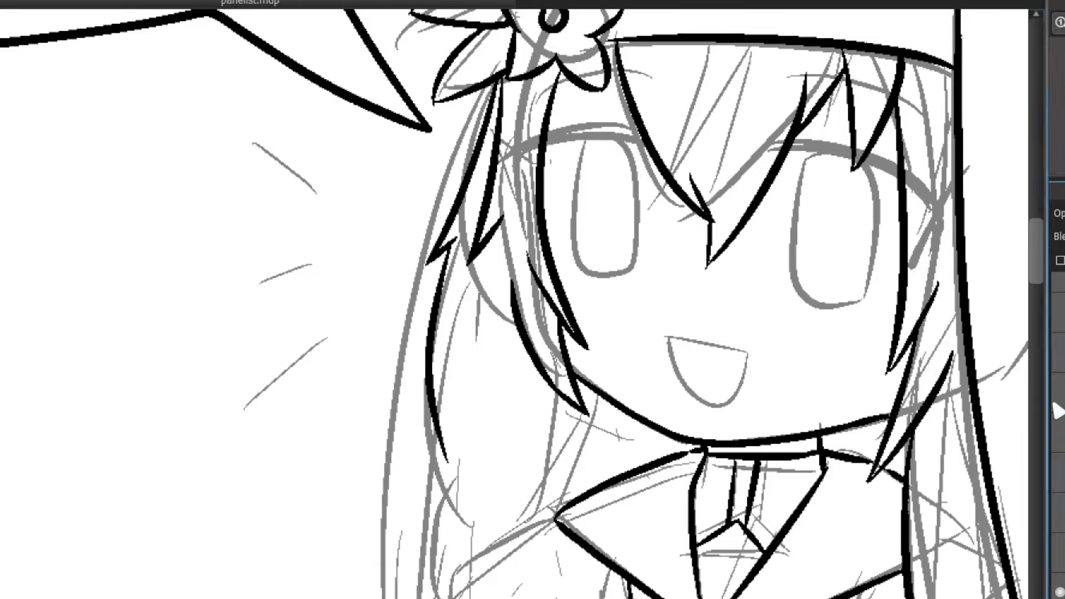
scroll(787, 441, "down", 4)
scroll(508, 425, "up", 1)
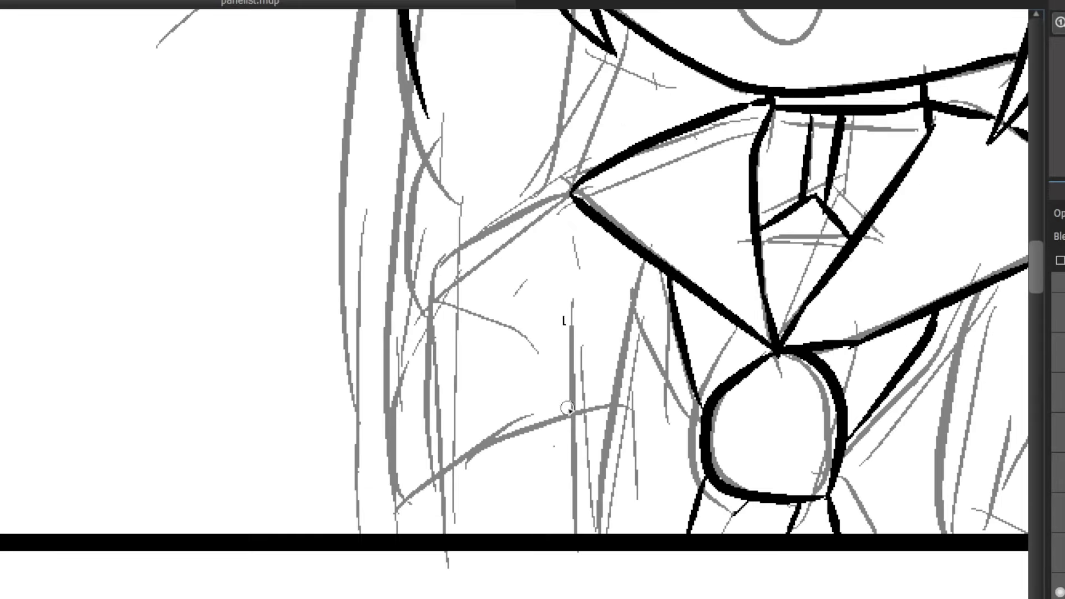
Ink the coat's front edge running from the collar down to the panel border, right of the brooch
scroll(577, 372, "down", 3)
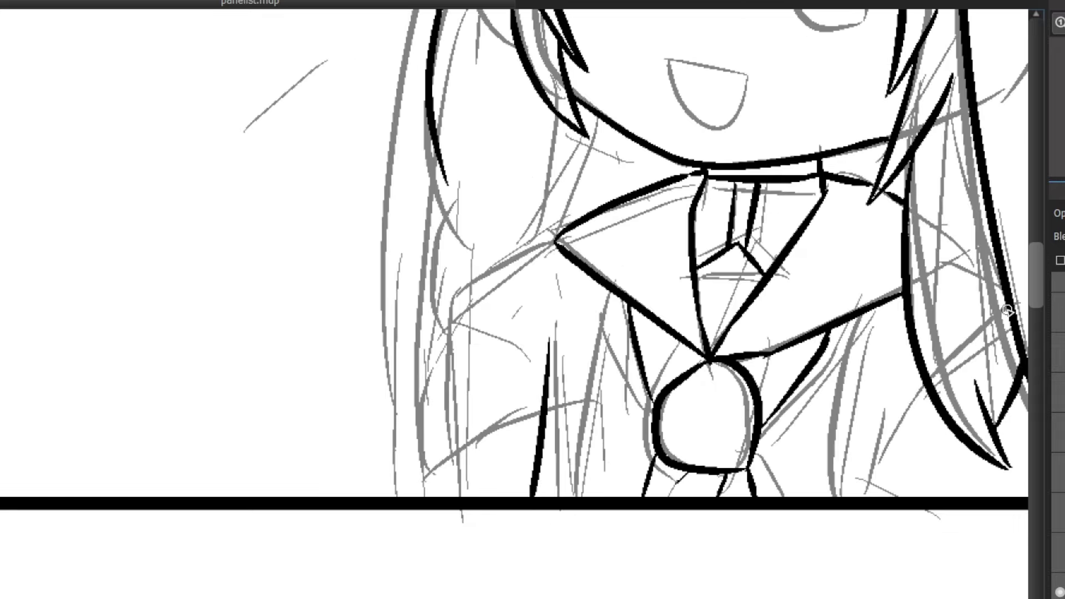
scroll(1000, 399, "down", 1)
scroll(835, 364, "up", 3)
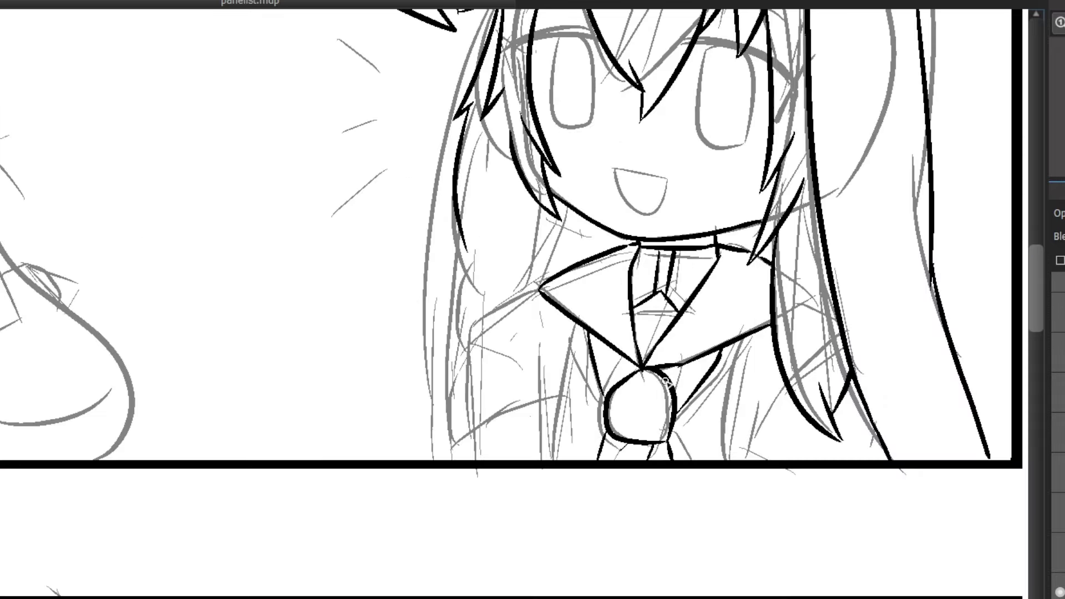
left_click_drag(846, 324, 814, 497)
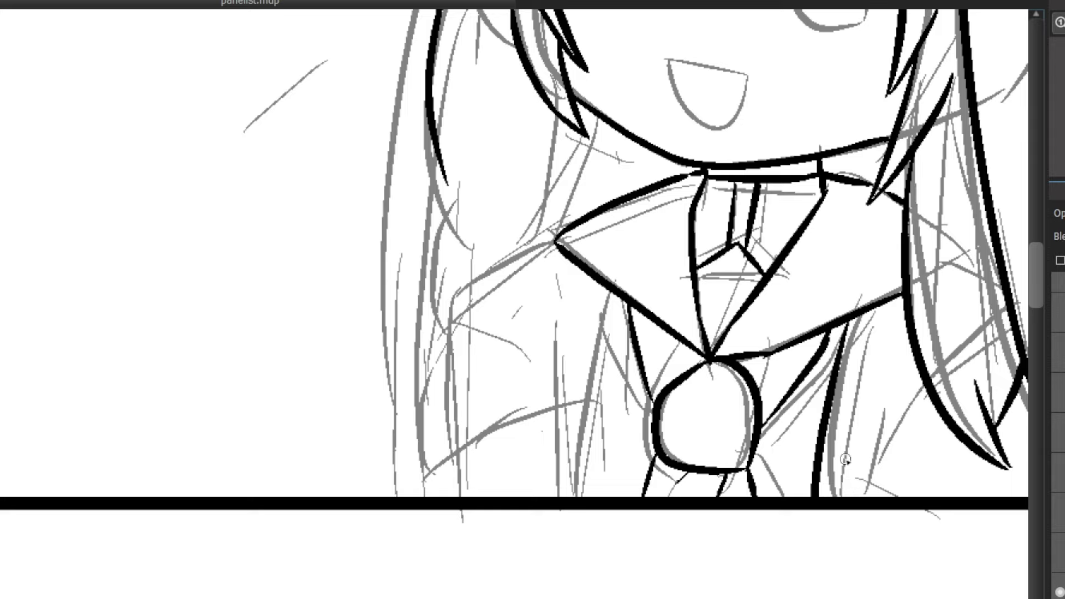
scroll(845, 459, "down", 4)
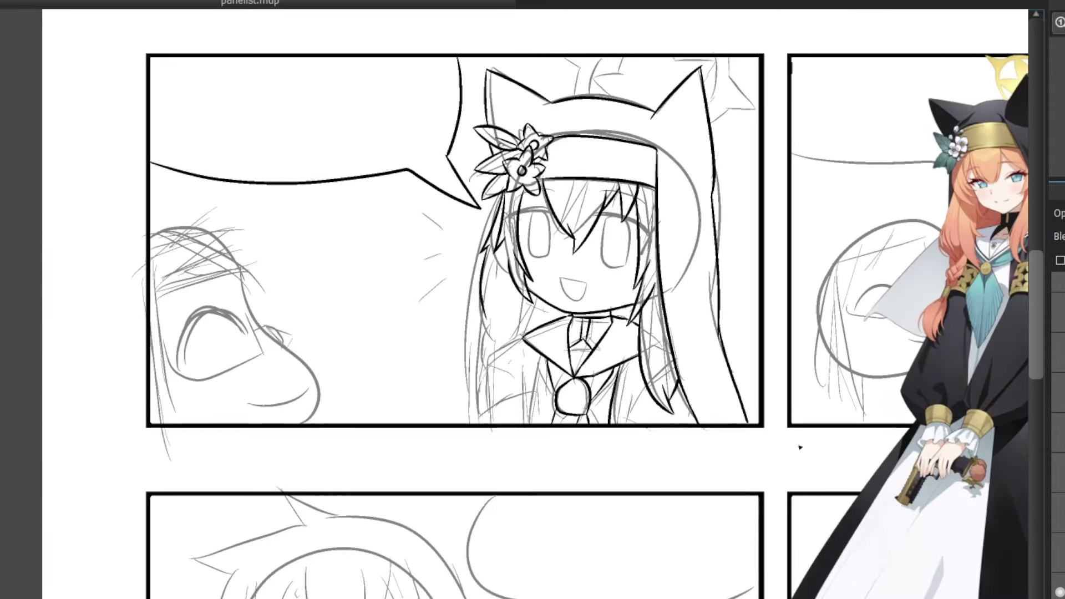
Ink the right arm's armband with a curved top edge, a side line and a parallel inner line
scroll(799, 445, "up", 4)
left_click_drag(764, 393, 743, 457)
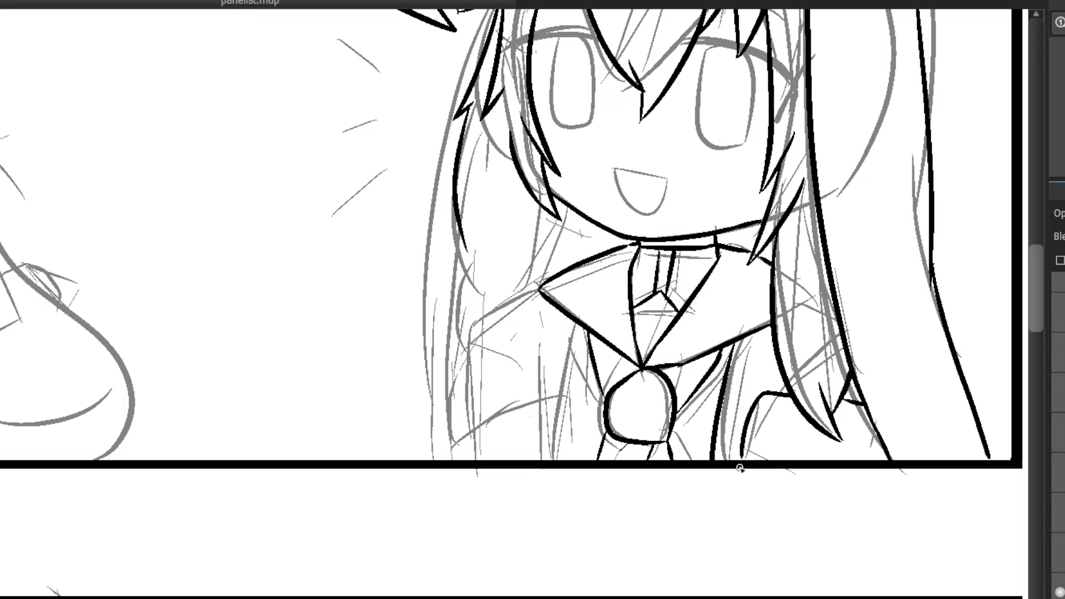
scroll(740, 467, "down", 4)
scroll(768, 477, "up", 4)
left_click_drag(752, 409, 869, 421)
Ink the left shoulder, sleeve and armband, plus the inner arm line and the coat edge left of the brooch
left_click_drag(580, 325, 563, 449)
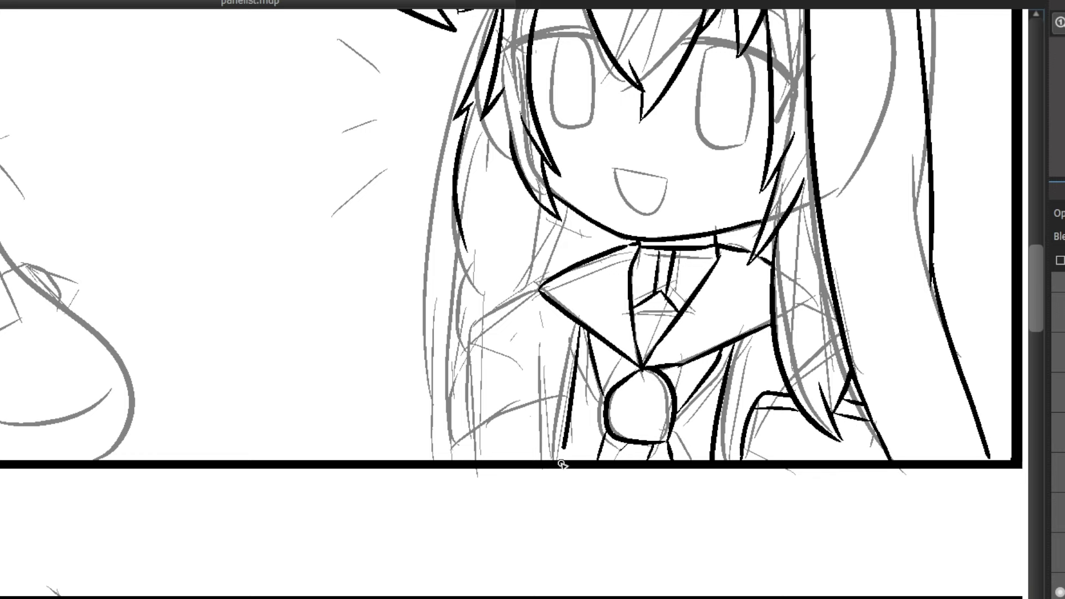
mouse_move(539, 288)
left_mouse_down()
mouse_move(468, 313)
mouse_move(463, 416)
left_mouse_up()
key("ctrl+z")
key("ctrl+z")
mouse_move(537, 287)
left_mouse_down()
mouse_move(486, 310)
mouse_move(468, 344)
mouse_move(468, 421)
mouse_move(554, 399)
left_mouse_up()
left_click_drag(556, 401, 578, 465)
key("ctrl+z")
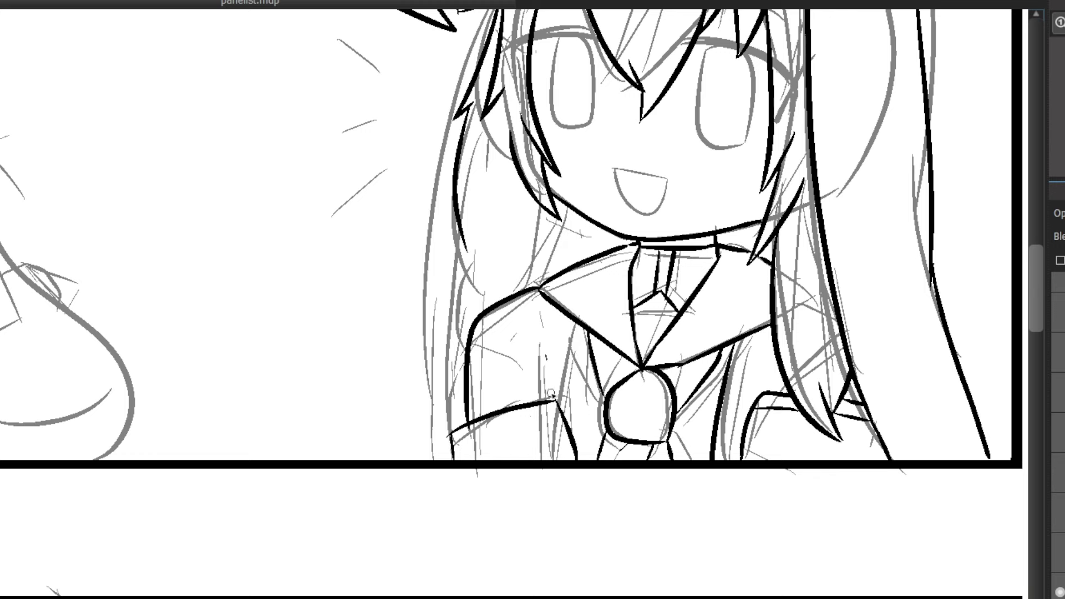
left_click_drag(538, 338, 548, 400)
left_click_drag(583, 333, 568, 434)
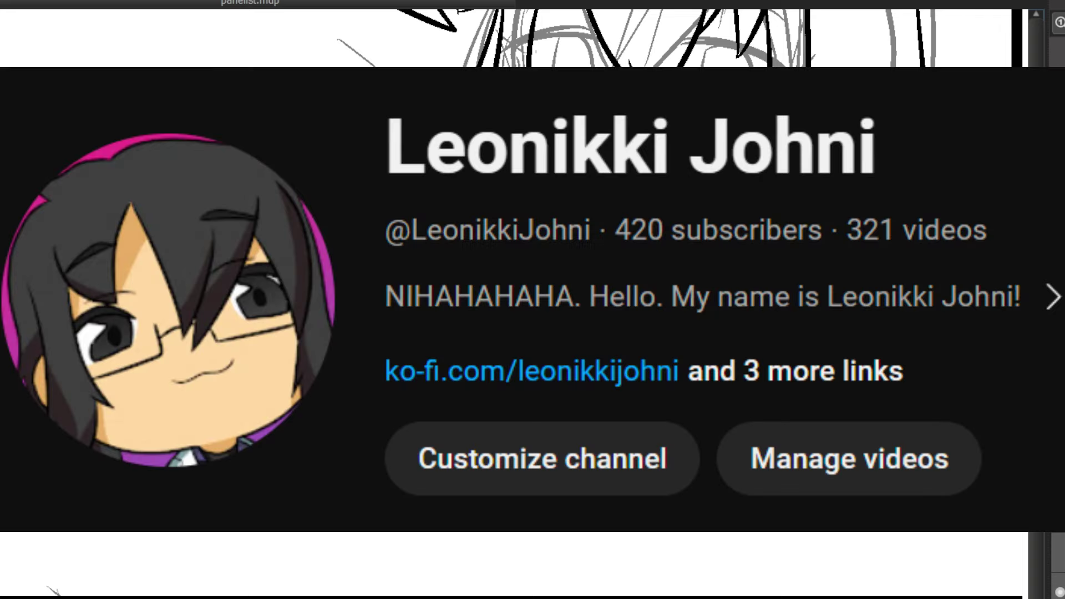
Ink the bulging lower sections of the left braid down to the panel's bottom border
left_click_drag(455, 358, 428, 462)
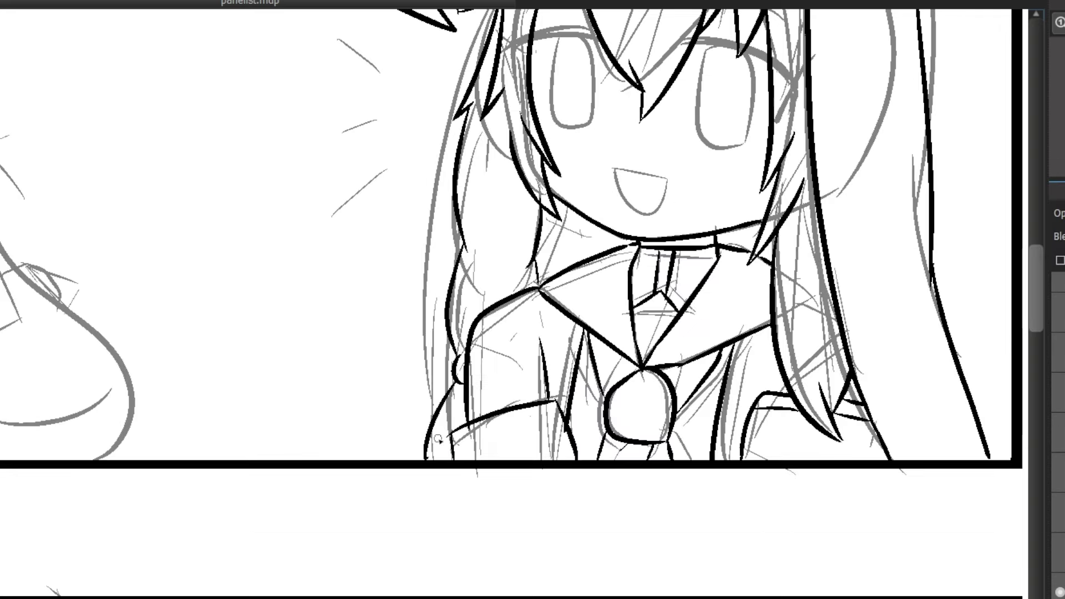
key("ctrl+z")
left_click_drag(456, 355, 444, 430)
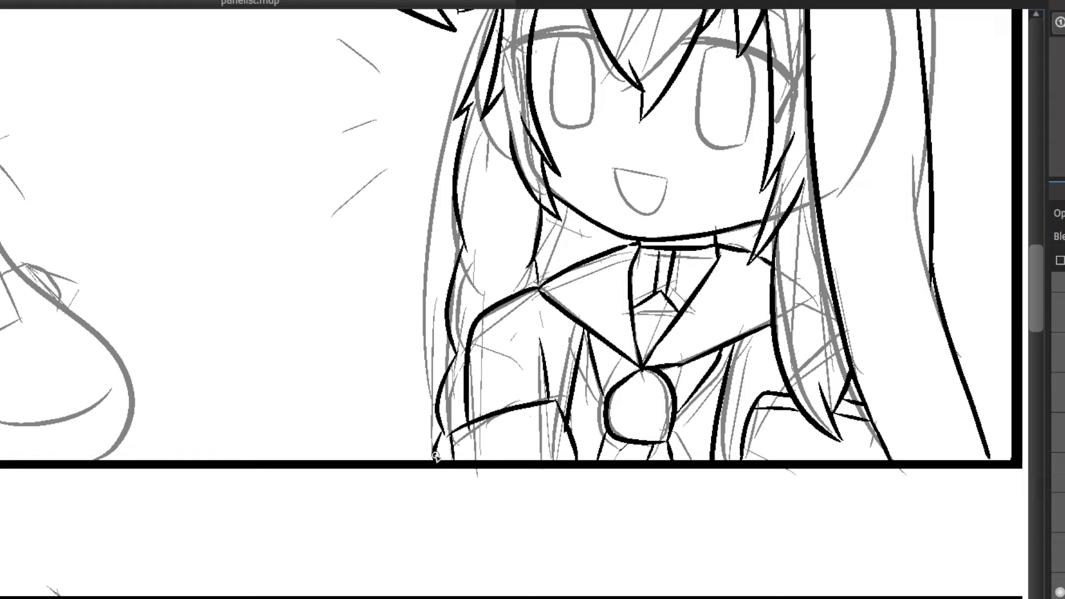
Ink the veil's long left edge from below the flower ornament down to the panel's bottom border
key("ctrl+minus")
key("ctrl+minus")
key("ctrl+plus")
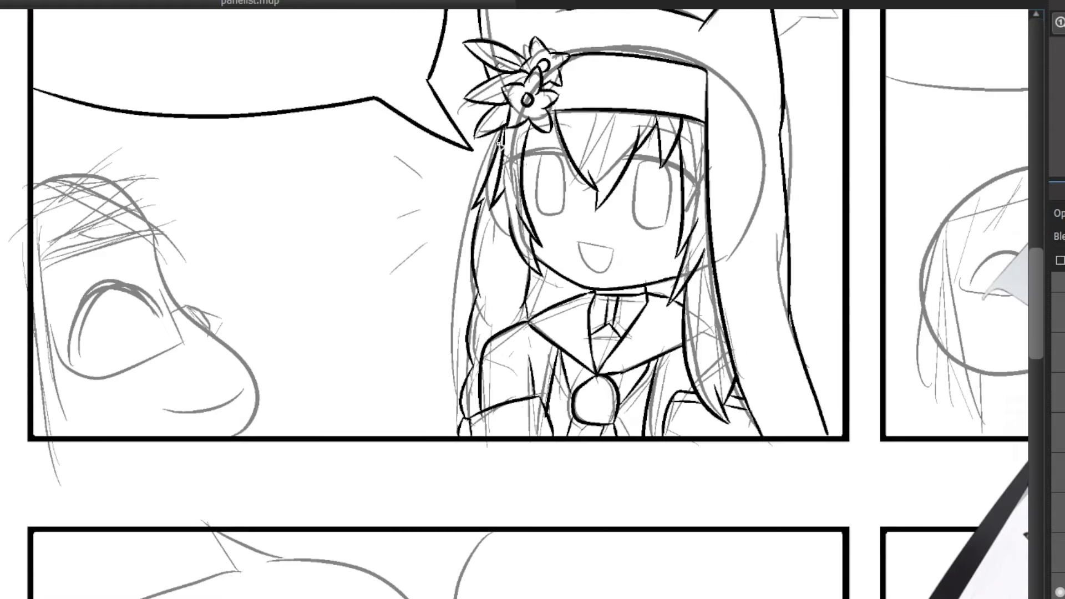
mouse_move(489, 130)
left_mouse_down()
mouse_move(436, 316)
mouse_move(432, 438)
left_mouse_up()
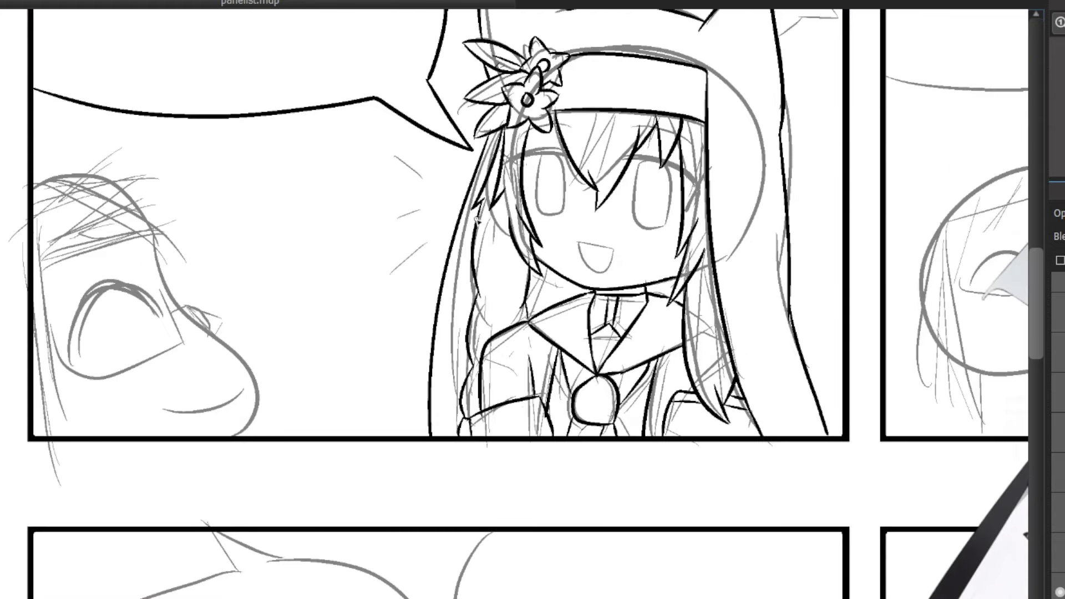
Ink the veil's inner left line parallel to its long outer edge, from beside the hair tips to the panel's bottom border
mouse_move(475, 210)
left_mouse_down()
mouse_move(447, 386)
mouse_move(455, 431)
left_mouse_up()
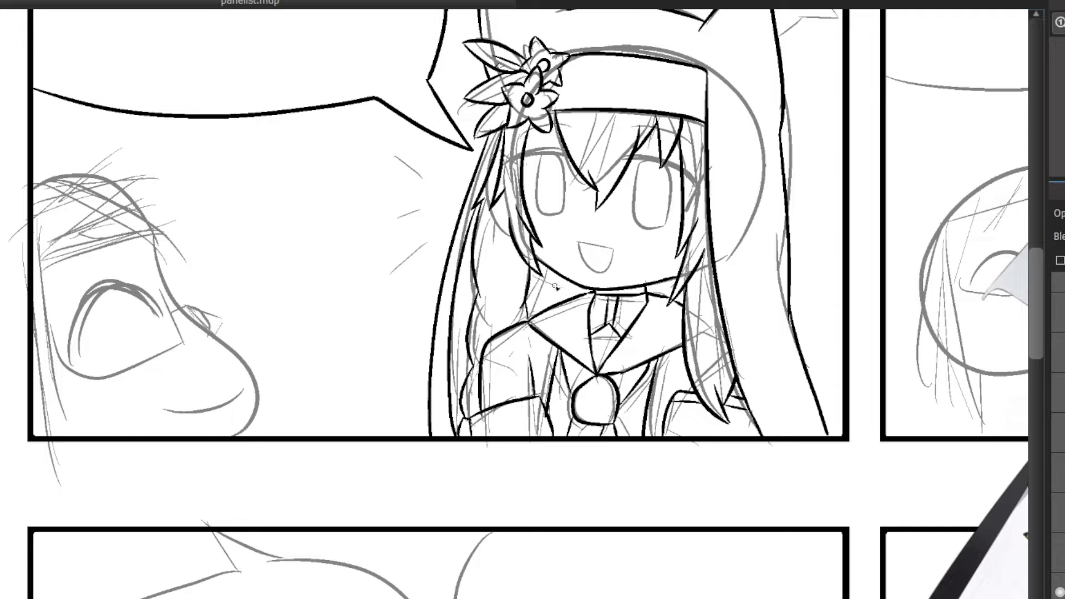
Ink the right eye's thick upper lash line with layered strokes, a flick at the outer corner and a tapering outer lash
key("ctrl+plus")
key("ctrl+plus")
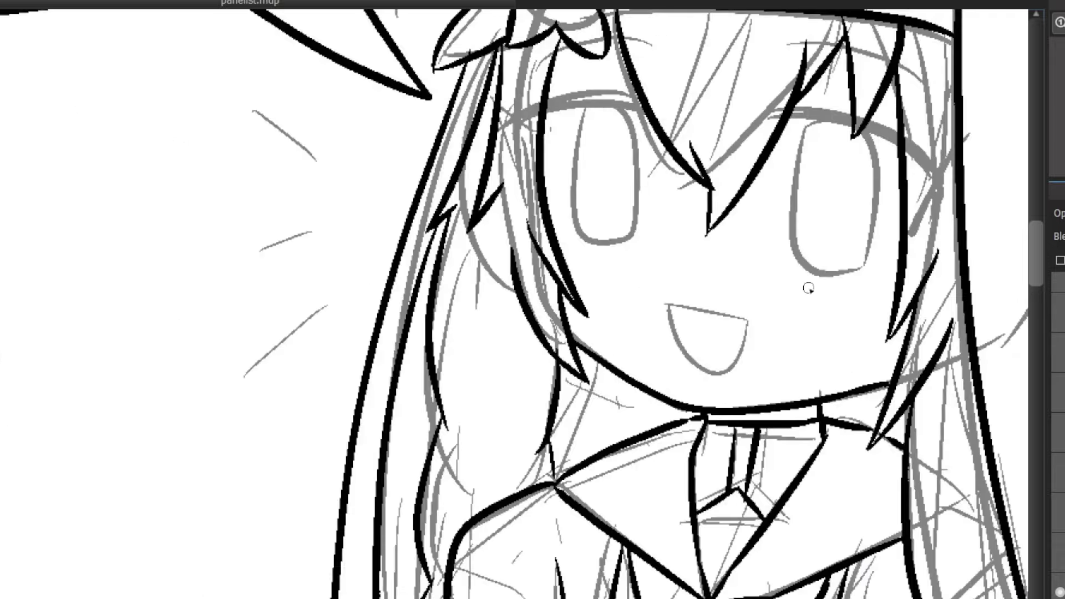
key("ctrl+minus")
key("ctrl+minus")
key("ctrl+minus")
key("ctrl+minus")
key("ctrl+plus")
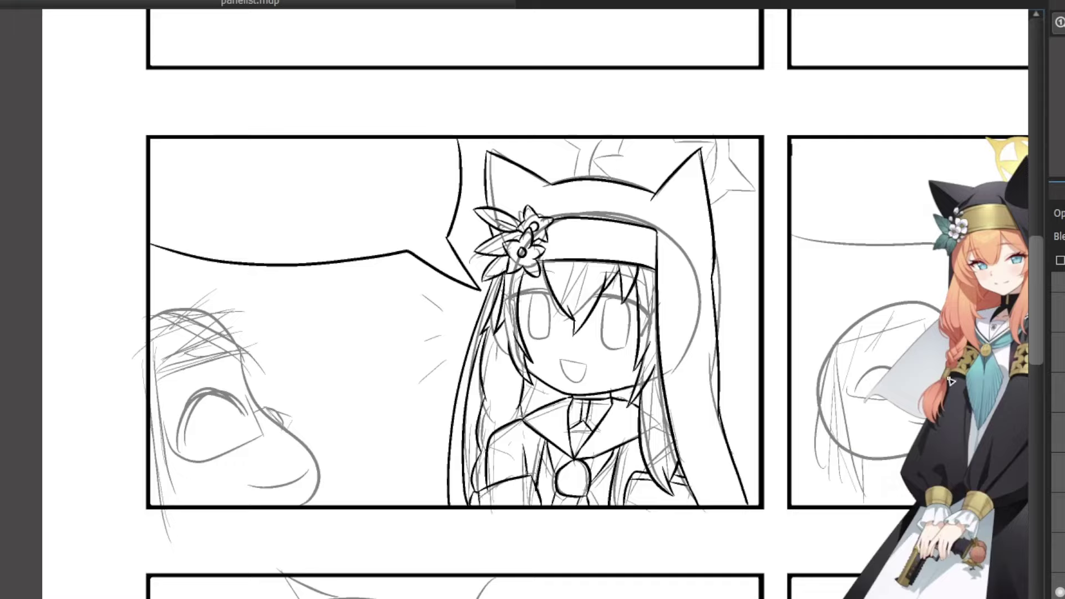
scroll(742, 354, "up", 5)
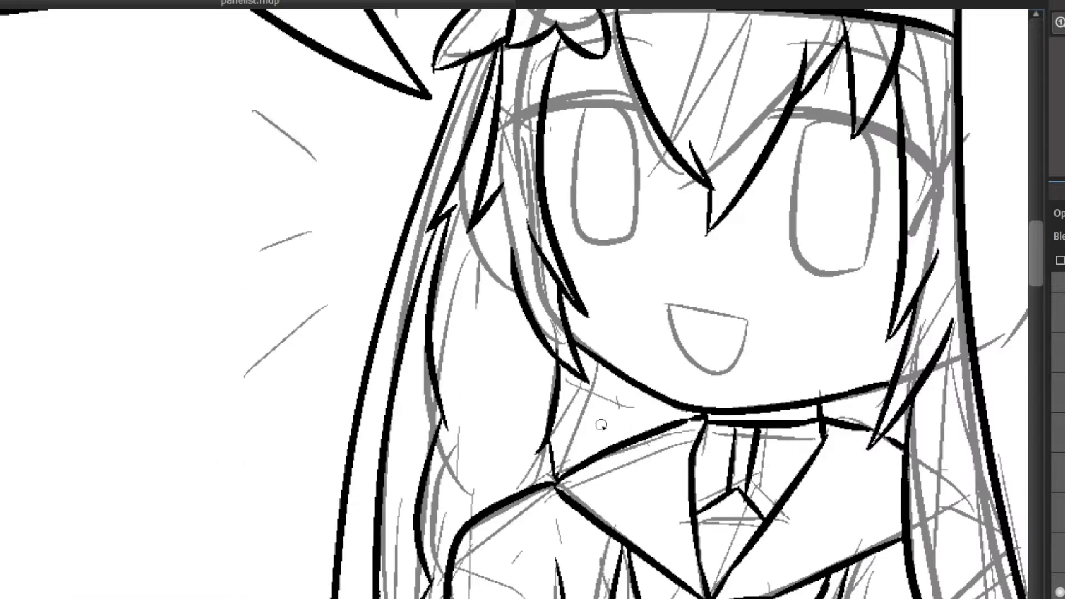
left_click_drag(1036, 272, 1037, 261)
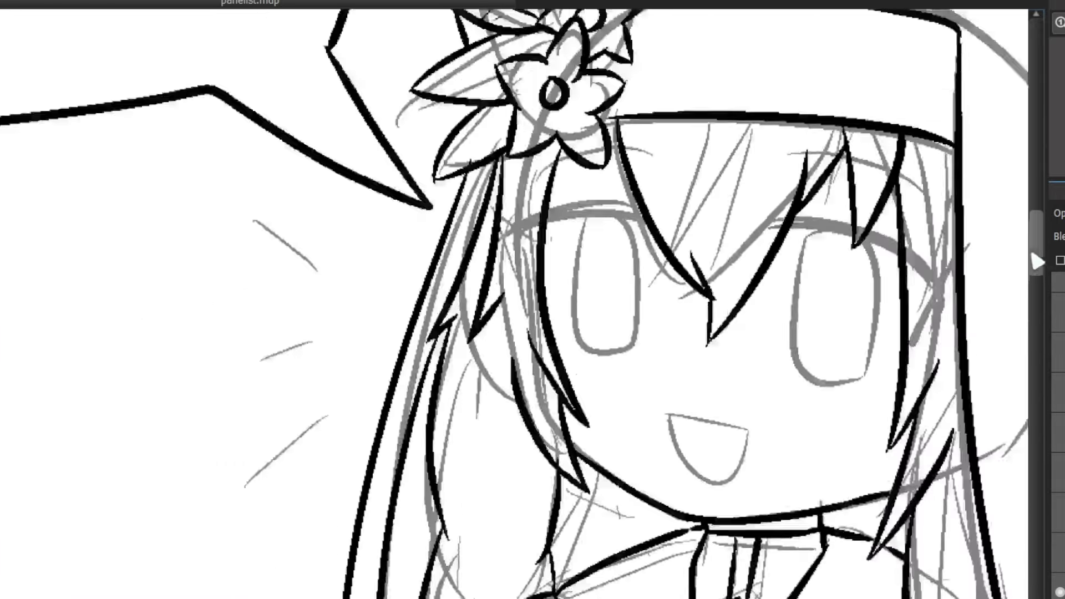
key("ctrl+plus")
scroll(607, 255, "right", 5)
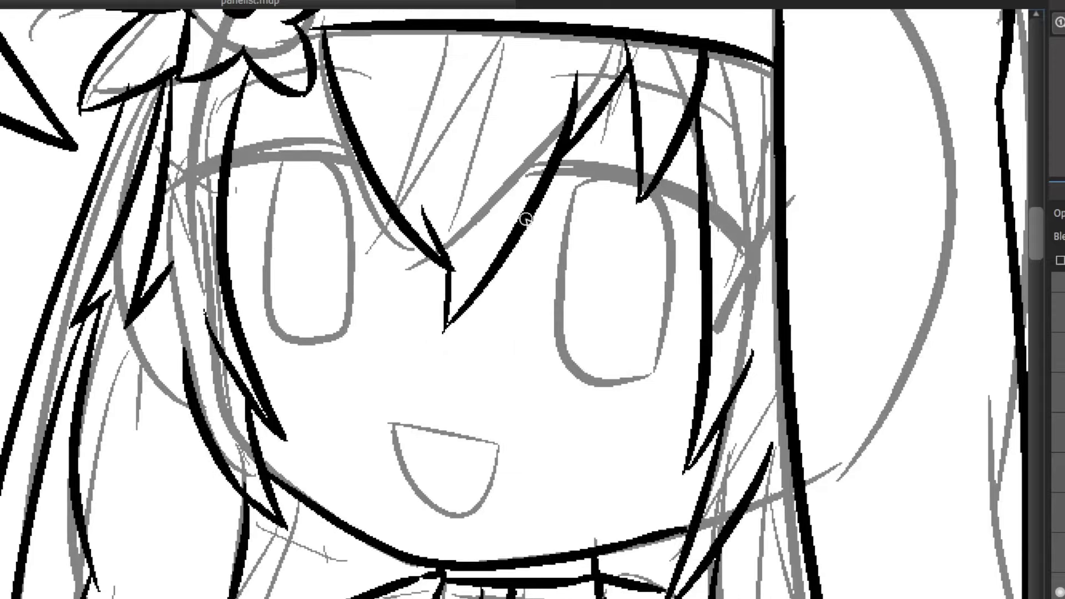
mouse_move(513, 208)
left_mouse_down()
mouse_move(582, 199)
mouse_move(737, 256)
left_mouse_up()
mouse_move(525, 191)
left_mouse_down()
mouse_move(716, 235)
mouse_move(730, 253)
mouse_move(707, 228)
left_mouse_up()
key("ctrl+z")
mouse_move(534, 172)
left_mouse_down()
mouse_move(677, 208)
mouse_move(738, 247)
mouse_move(716, 324)
left_mouse_up()
mouse_move(761, 208)
left_mouse_down()
mouse_move(726, 292)
mouse_move(737, 245)
mouse_move(728, 238)
mouse_move(729, 251)
left_mouse_up()
left_click_drag(704, 351, 767, 205)
Ink thin arched eyebrows above both eyes, with the left one broken where the bangs cross it
mouse_move(544, 109)
left_mouse_down()
mouse_move(692, 107)
mouse_move(731, 148)
left_mouse_up()
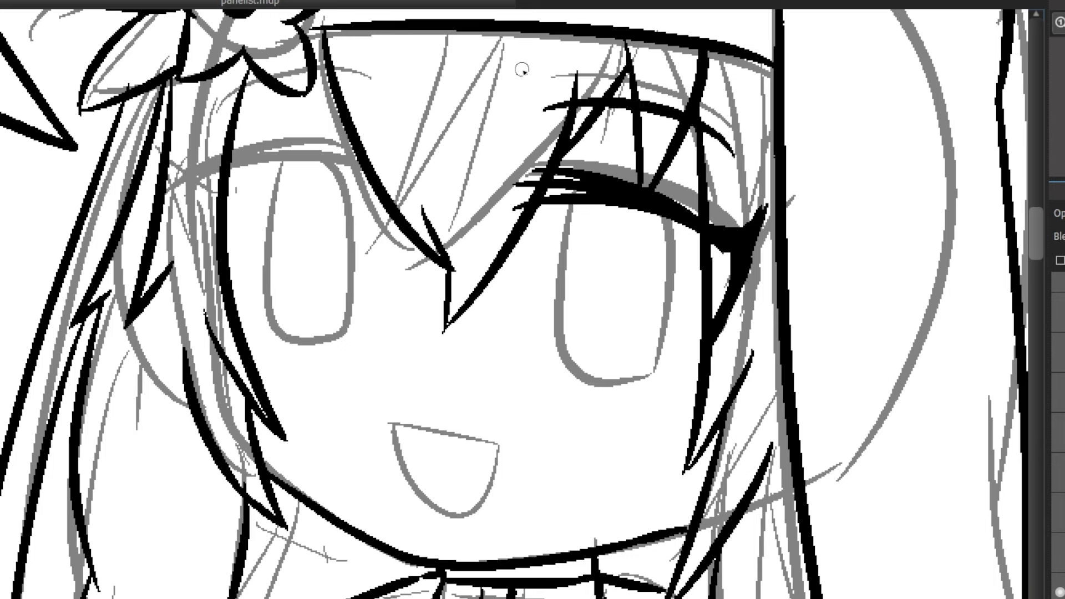
key("ctrl+z")
left_click_drag(544, 101, 746, 152)
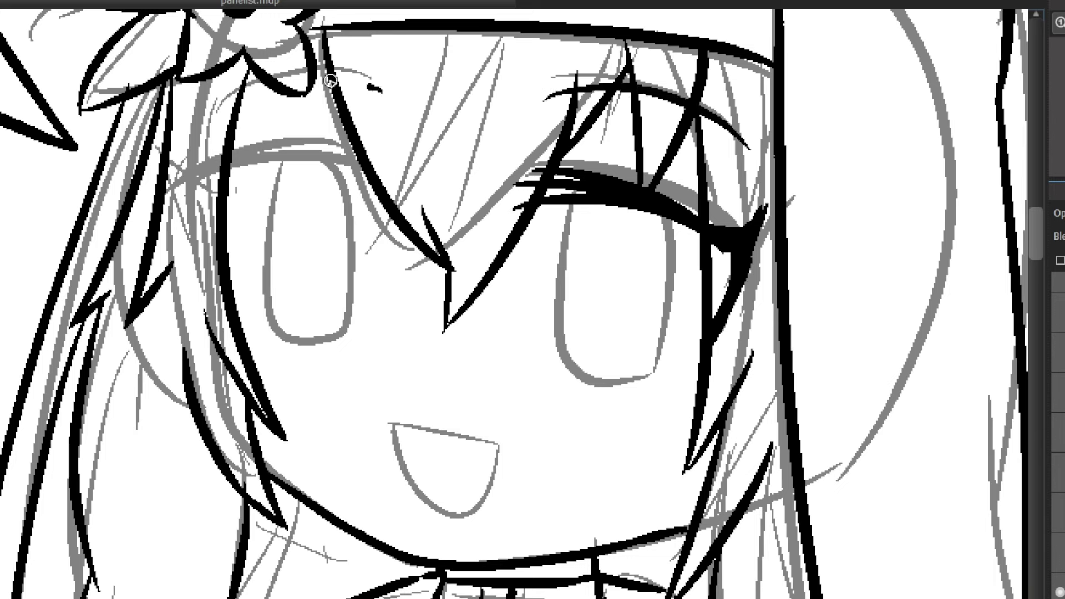
left_click_drag(384, 84, 322, 68)
left_click_drag(262, 84, 188, 134)
Ink the left eye's thick upper lash line with layered strokes and a pointed lash at the outer corner
left_click_drag(371, 185, 300, 167)
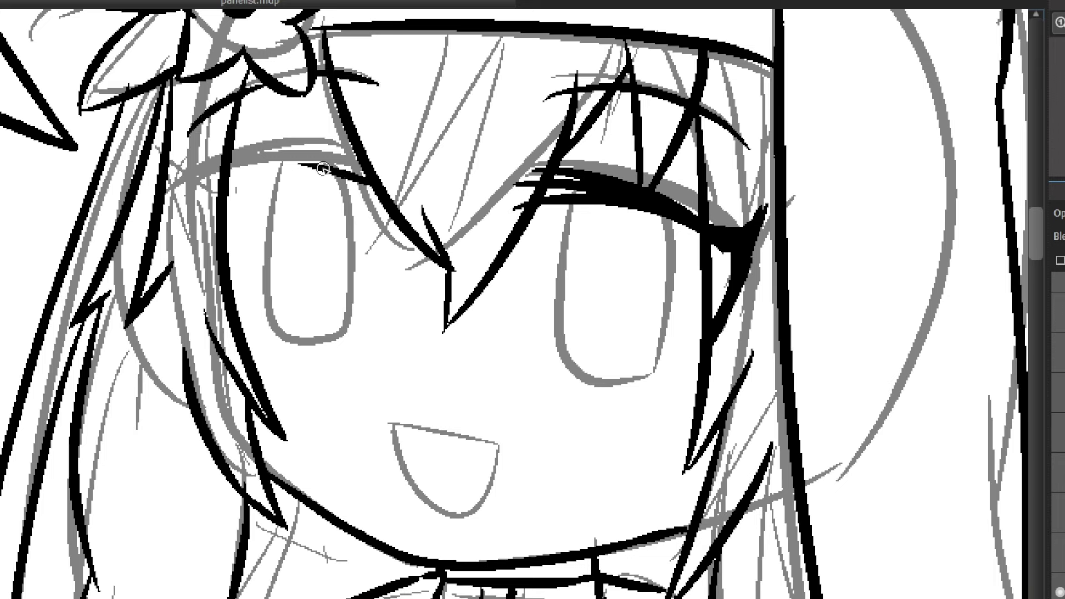
key("ctrl+z")
left_click_drag(379, 202, 229, 190)
key("ctrl+z")
mouse_move(378, 204)
left_mouse_down()
mouse_move(228, 185)
mouse_move(228, 175)
left_mouse_up()
key("ctrl+z")
mouse_move(380, 186)
left_mouse_down()
mouse_move(229, 168)
mouse_move(310, 155)
mouse_move(211, 173)
mouse_move(214, 199)
left_mouse_up()
left_click_drag(189, 163, 214, 222)
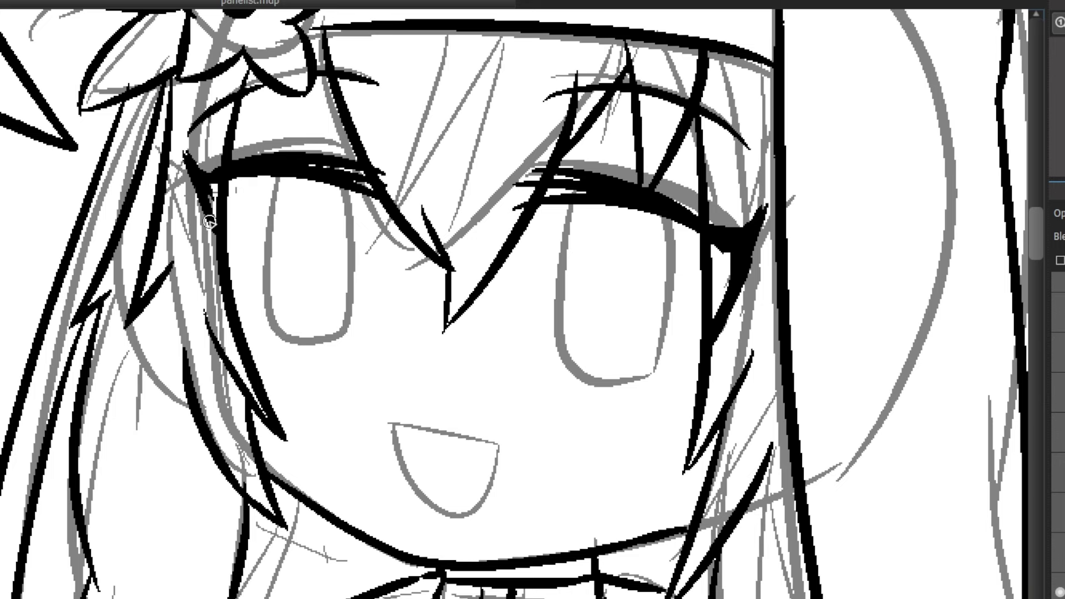
Ink the tall rounded iris outlines of both eyes below the upper lash lines
mouse_move(281, 180)
left_mouse_down()
mouse_move(290, 346)
mouse_move(350, 330)
mouse_move(351, 207)
mouse_move(337, 181)
mouse_move(308, 348)
mouse_move(363, 284)
left_mouse_up()
key("ctrl+z")
key("ctrl+z")
left_click_drag(360, 221, 284, 185)
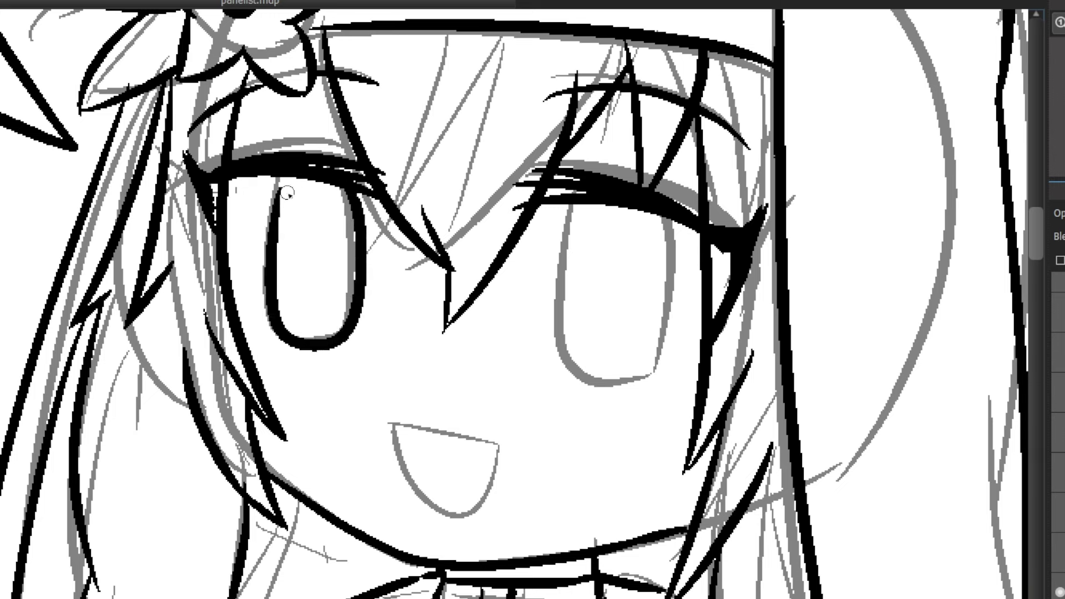
left_click_drag(591, 203, 575, 229)
mouse_move(554, 296)
left_mouse_down()
mouse_move(599, 369)
mouse_move(654, 278)
mouse_move(637, 219)
left_mouse_up()
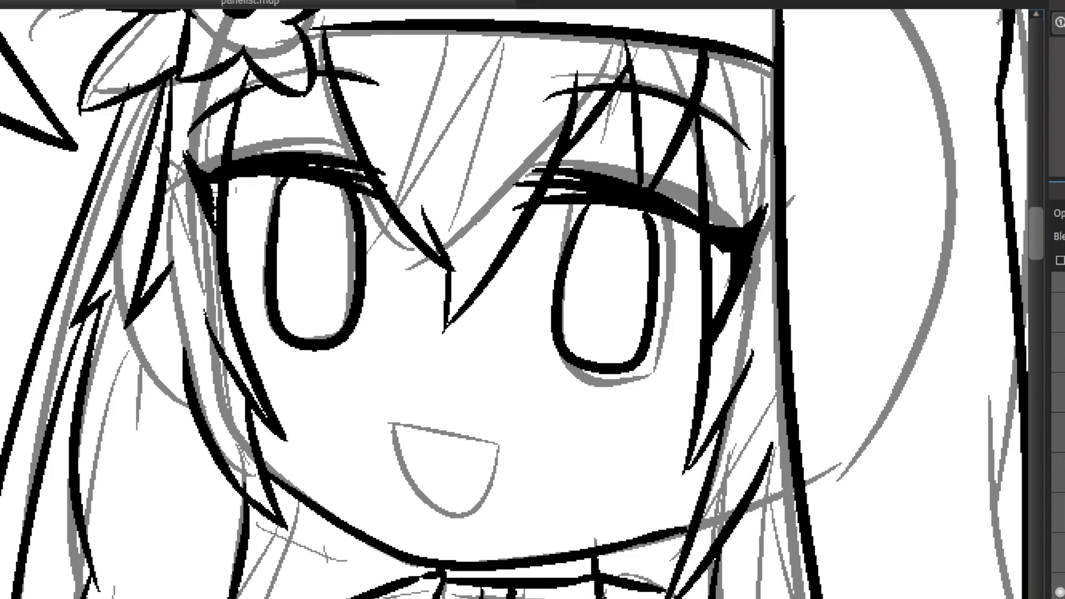
Ink the open smiling mouth with a slanted upper line and a rounded lower curve
mouse_move(394, 424)
left_mouse_down()
mouse_move(513, 448)
mouse_move(470, 496)
mouse_move(479, 434)
mouse_move(498, 447)
mouse_move(483, 503)
mouse_move(450, 519)
mouse_move(409, 480)
mouse_move(396, 428)
left_mouse_up()
key("ctrl+z")
key("ctrl+plus")
key("ctrl+minus")
key("ctrl+minus")
key("ctrl+minus")
key("ctrl+minus")
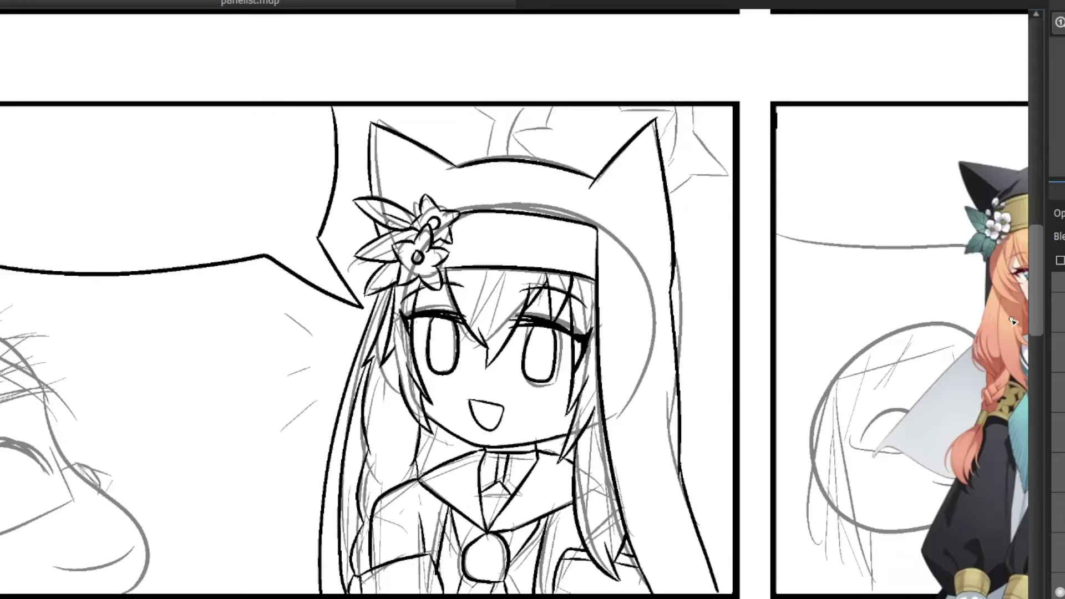
key("ctrl+minus")
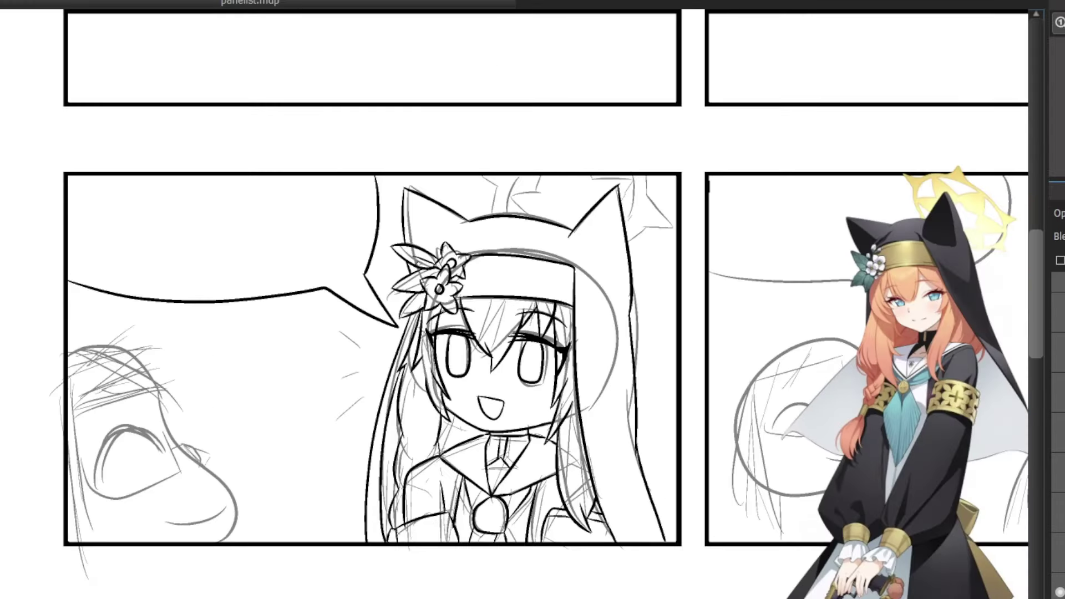